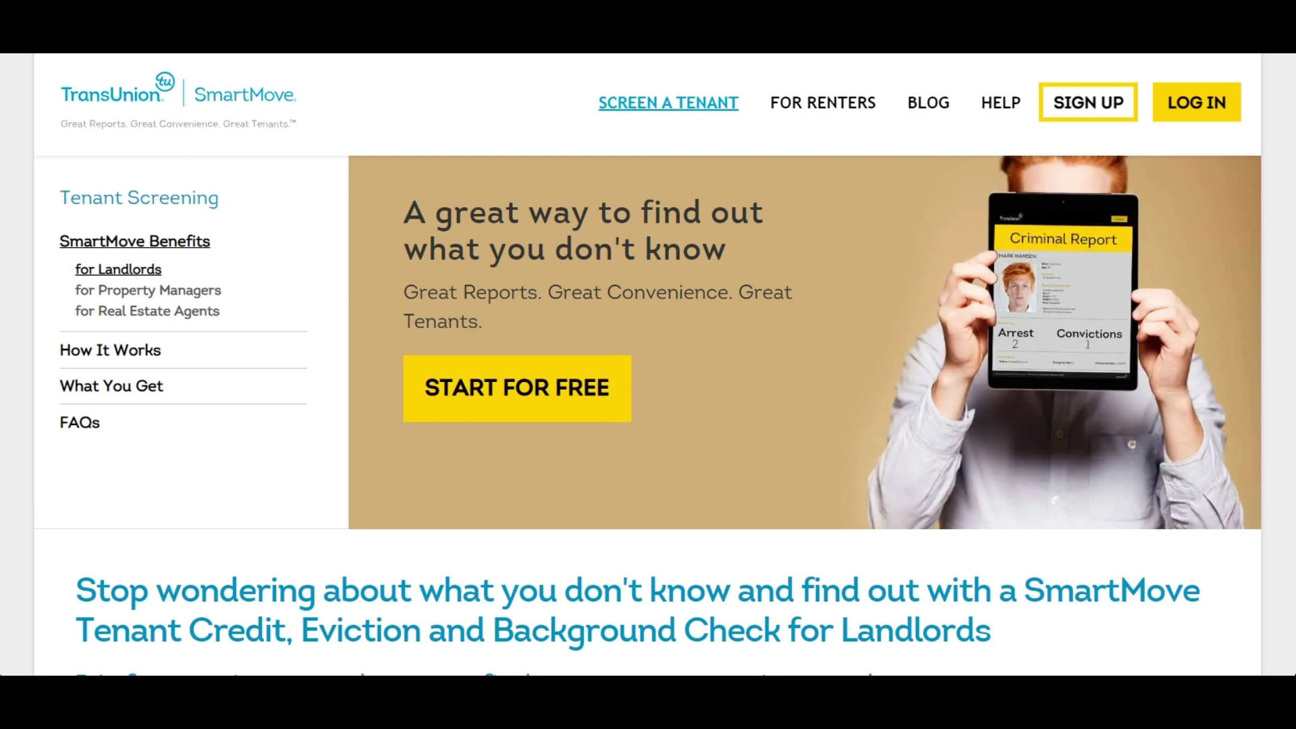
# Scroll to 'Pick Your Tenant Screening Bundle' so the three bundle prices are visible
pyautogui.scroll(-15, 405, 530)
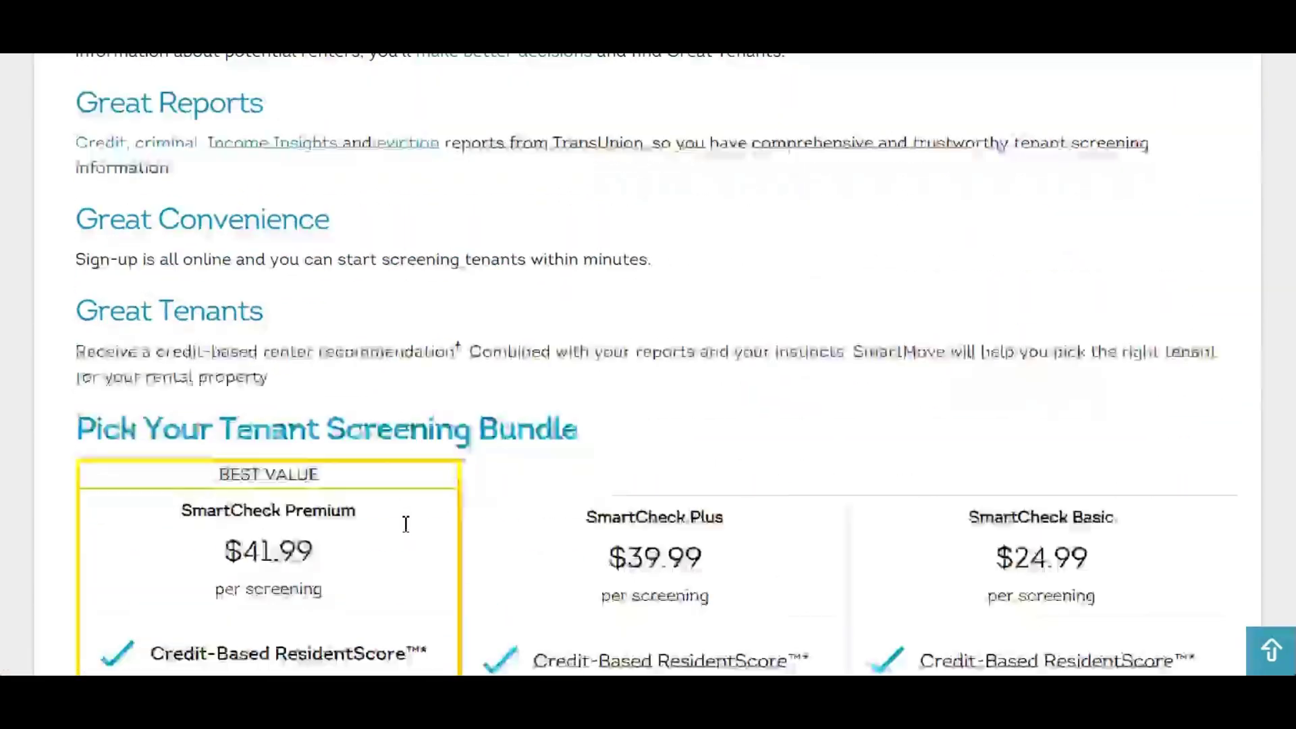
pyautogui.scroll(-5, 405, 525)
pyautogui.scroll(1, 405, 525)
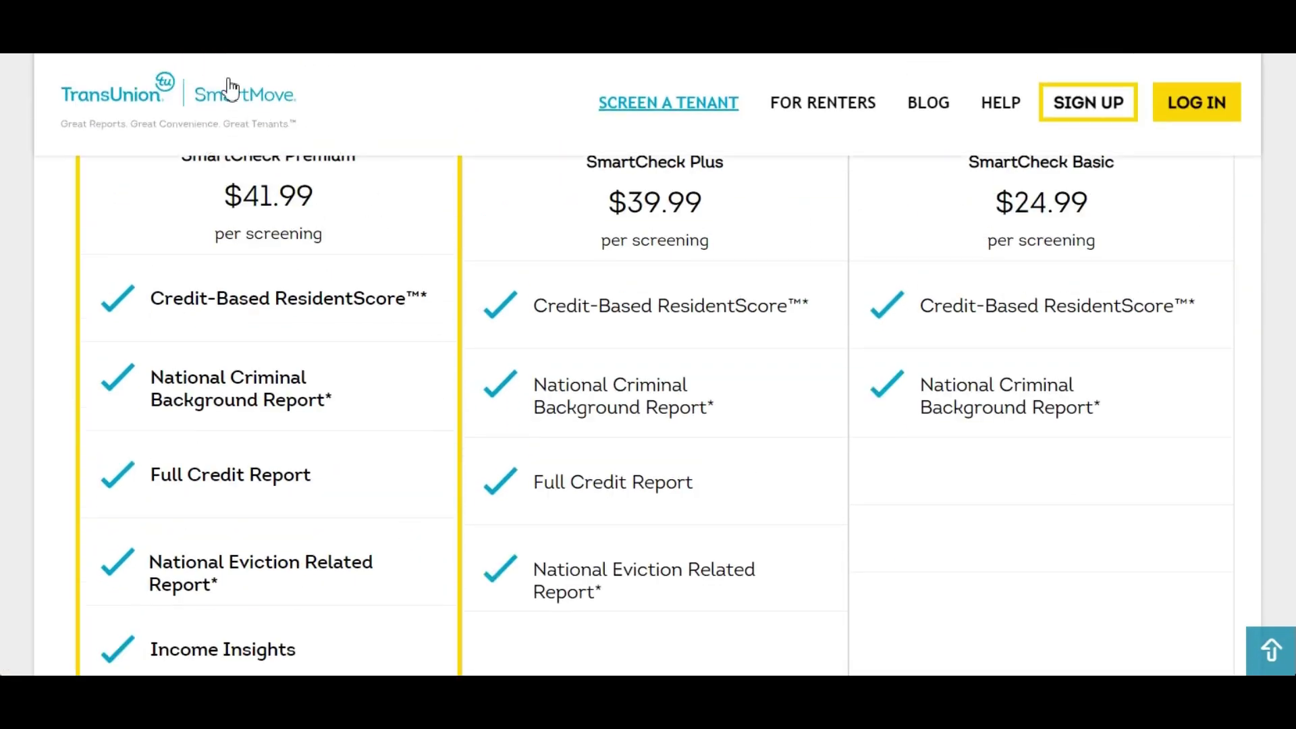
pyautogui.scroll(2, 301, 432)
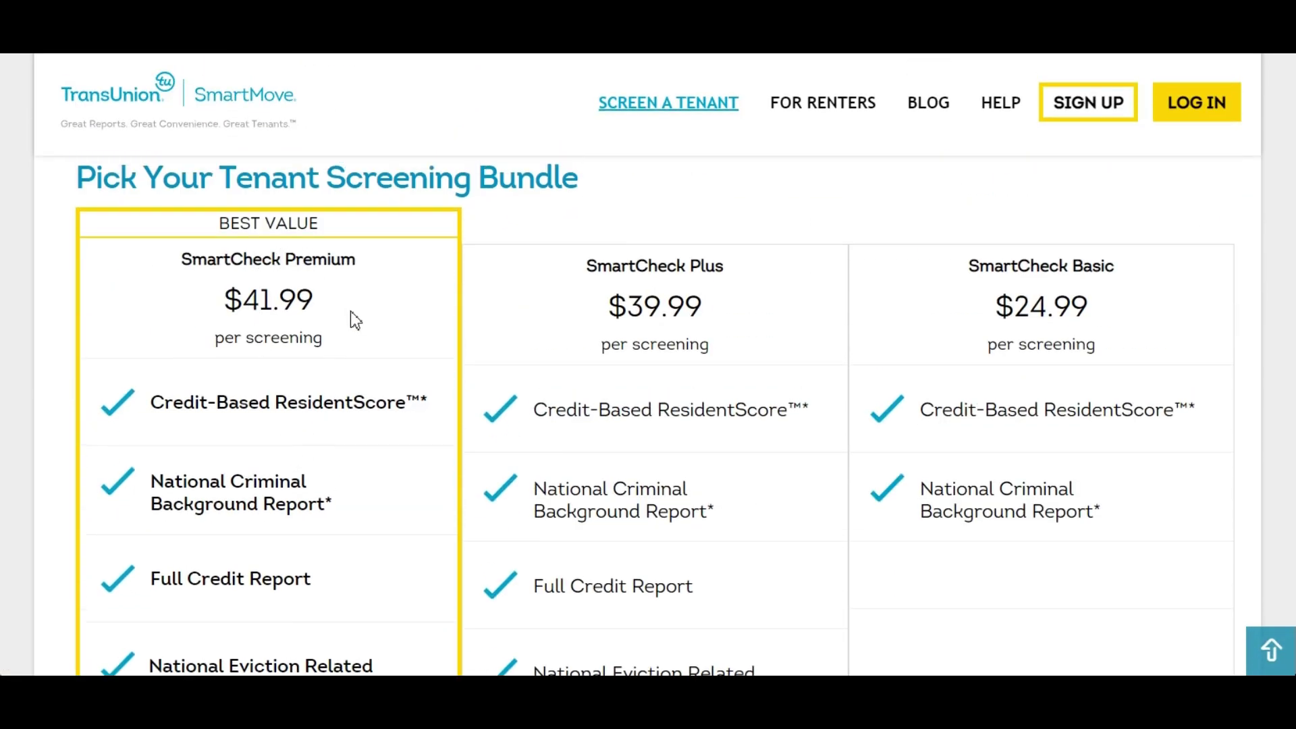
pyautogui.scroll(-4, 356, 321)
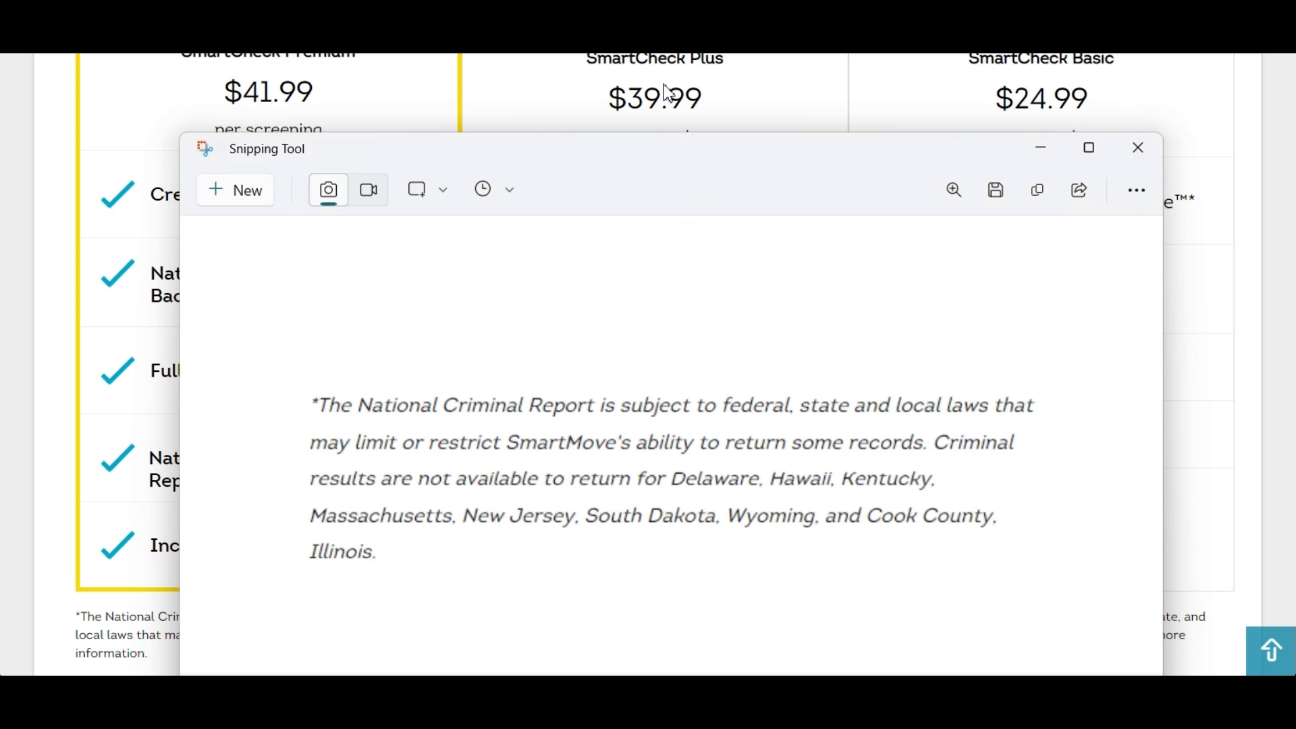
# Move the footnote snip higher on screen, then minimize the Snipping Tool window
pyautogui.moveTo(652, 146); pyautogui.dragTo(624, 83)
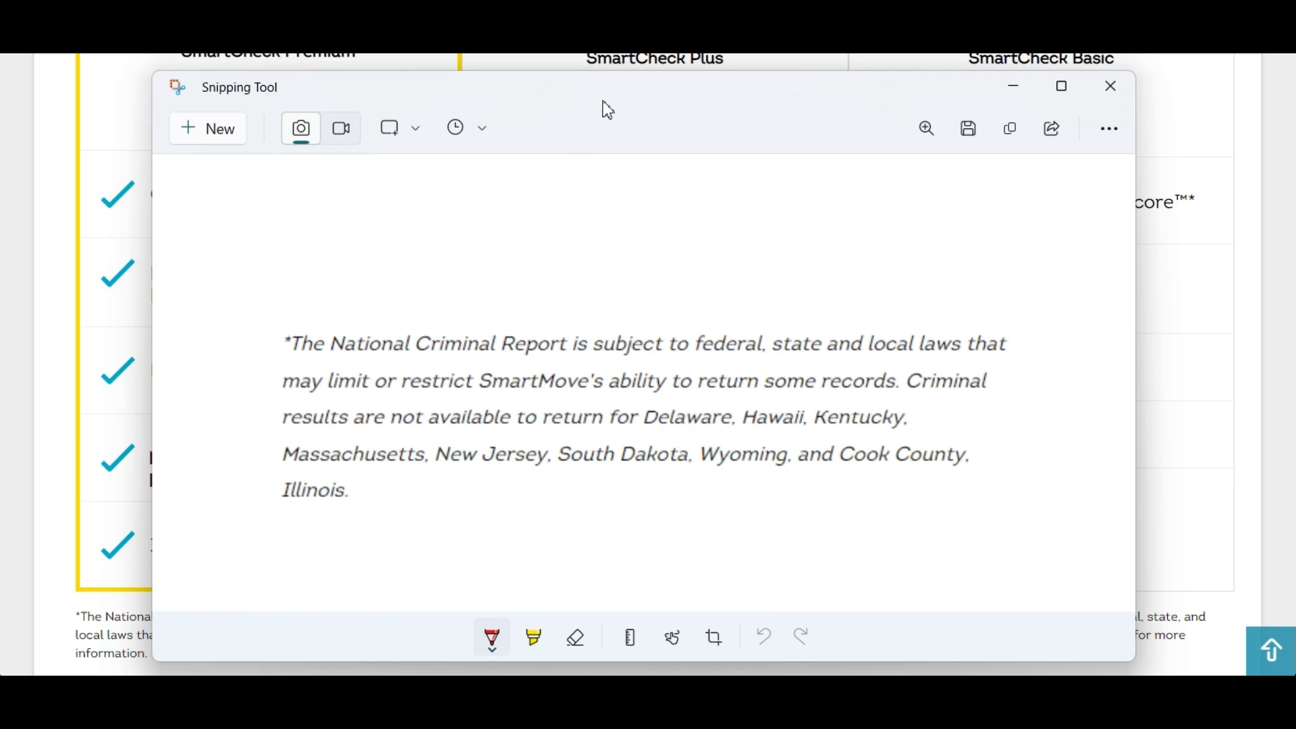
pyautogui.moveTo(605, 102); pyautogui.dragTo(610, 94)
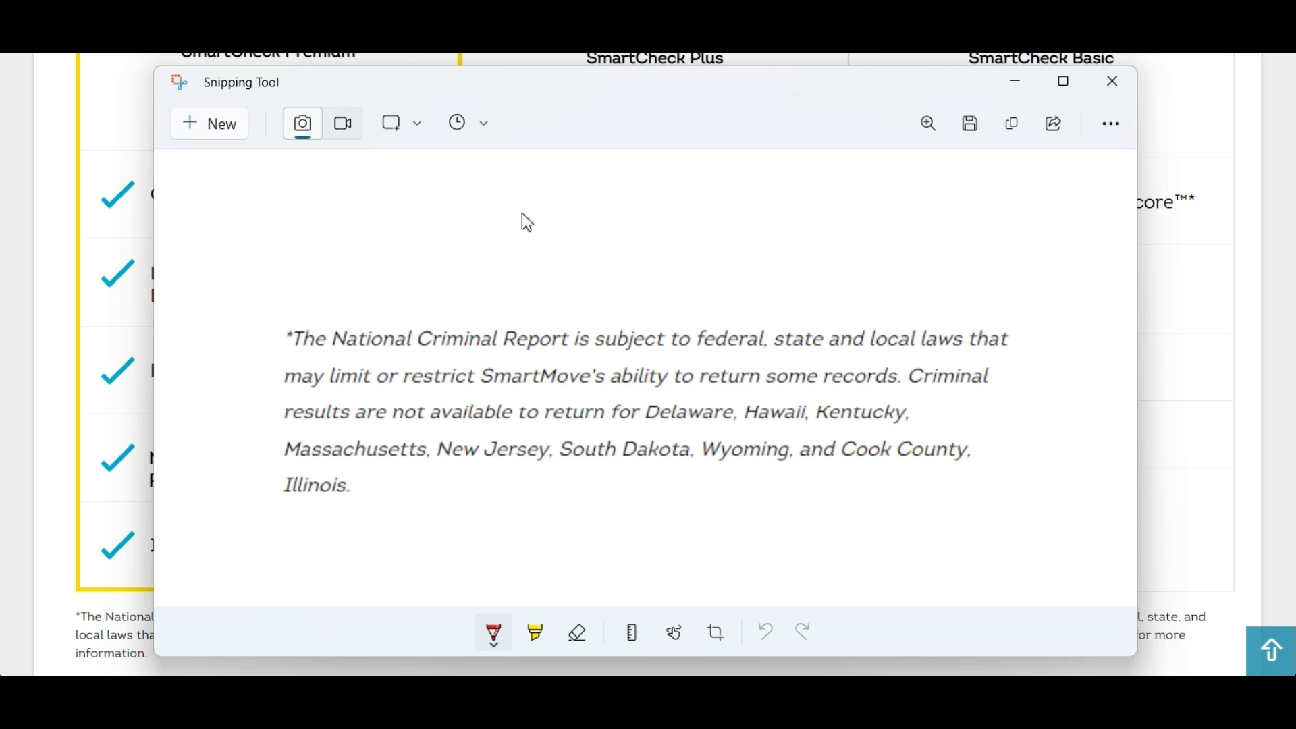
pyautogui.click(1018, 87)
# Open the Add a Property form from My Properties in the sidebar
pyautogui.scroll(3, 189, 328)
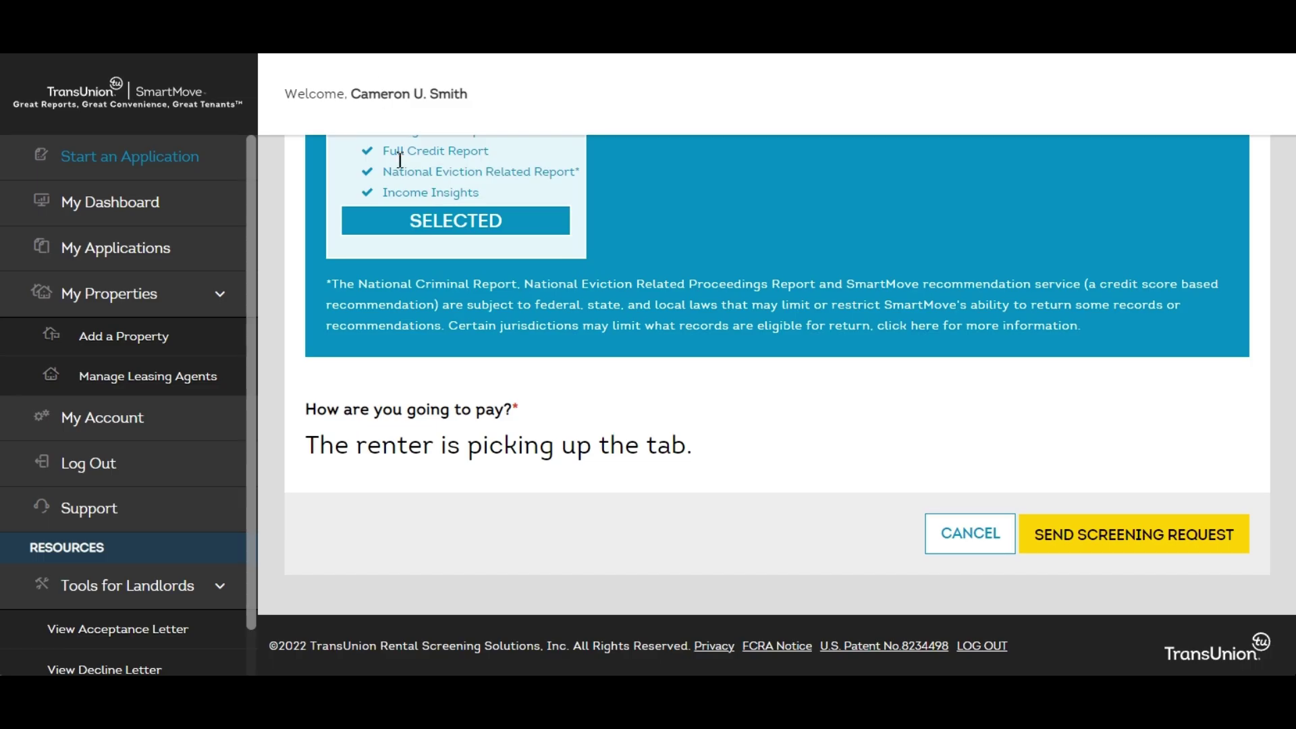
pyautogui.scroll(10, 465, 238)
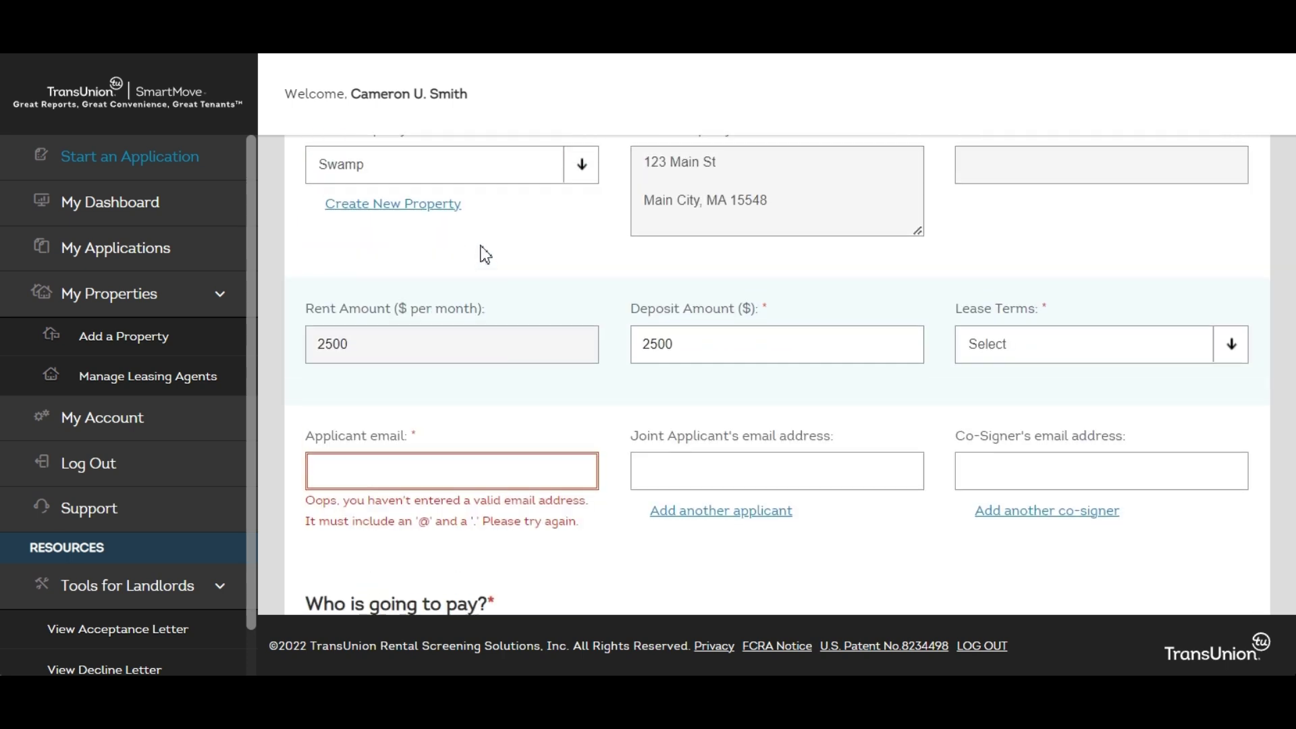
pyautogui.scroll(3, 485, 255)
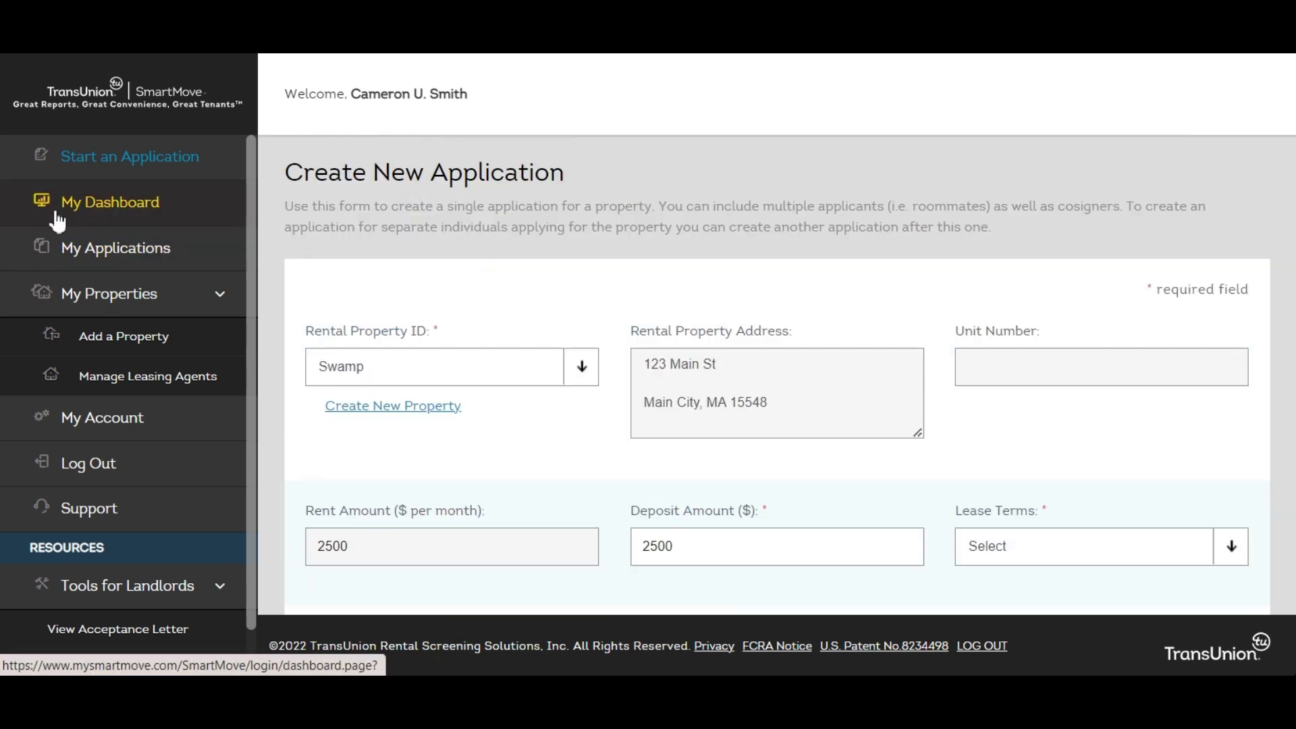
pyautogui.click(124, 338)
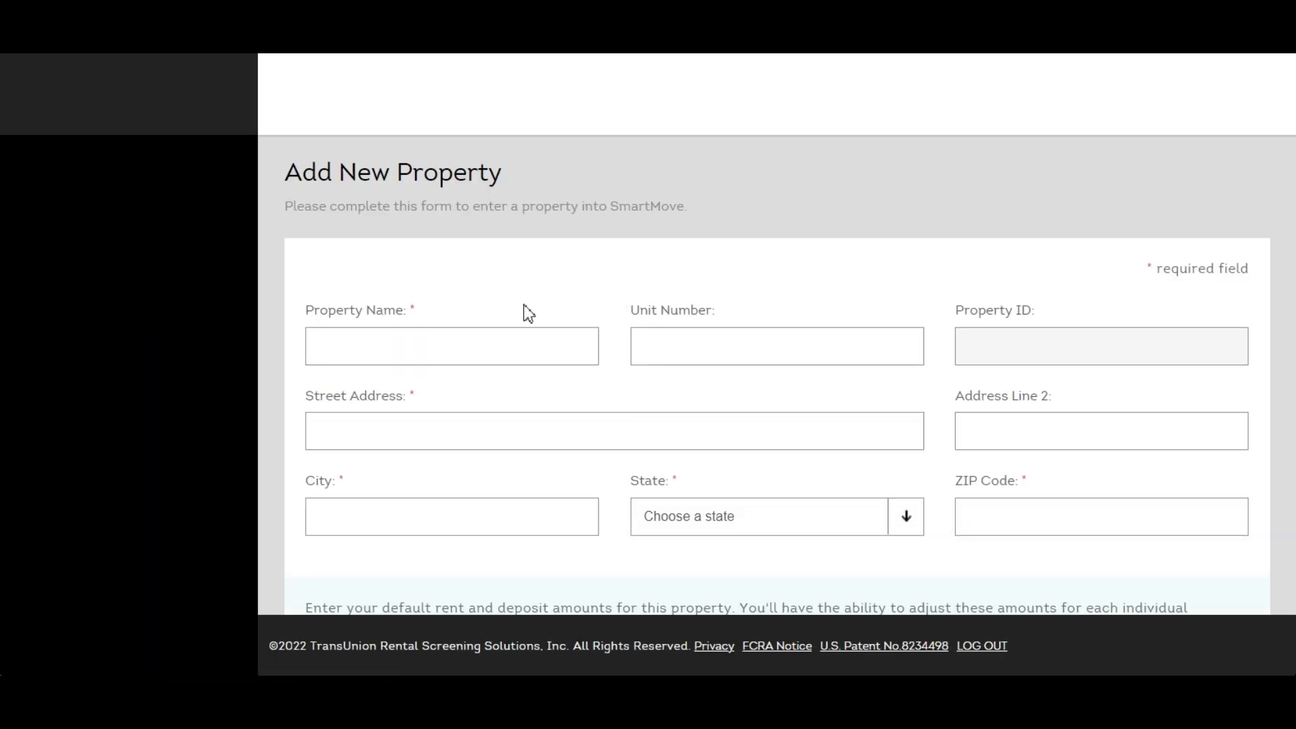
# Scroll through the property form and select the 120-month open bankruptcy decline criterion
pyautogui.scroll(-2, 484, 298)
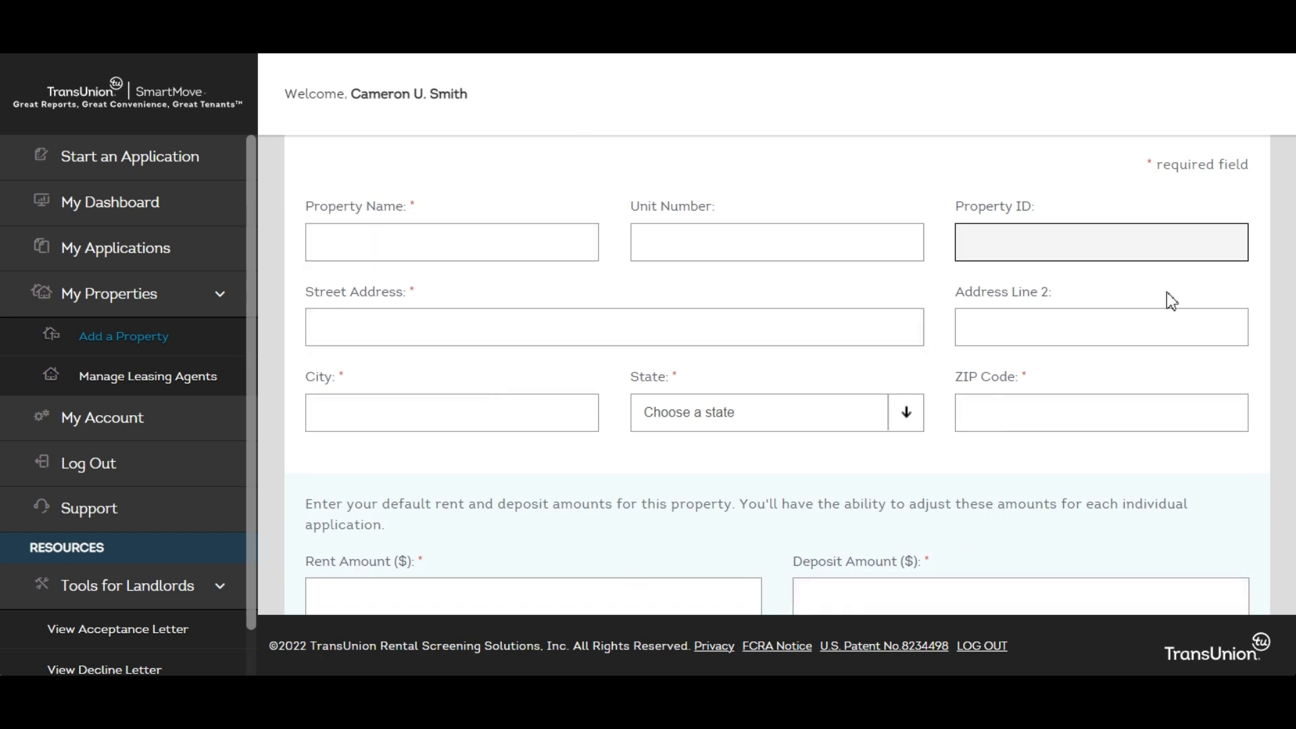
pyautogui.scroll(-3, 859, 316)
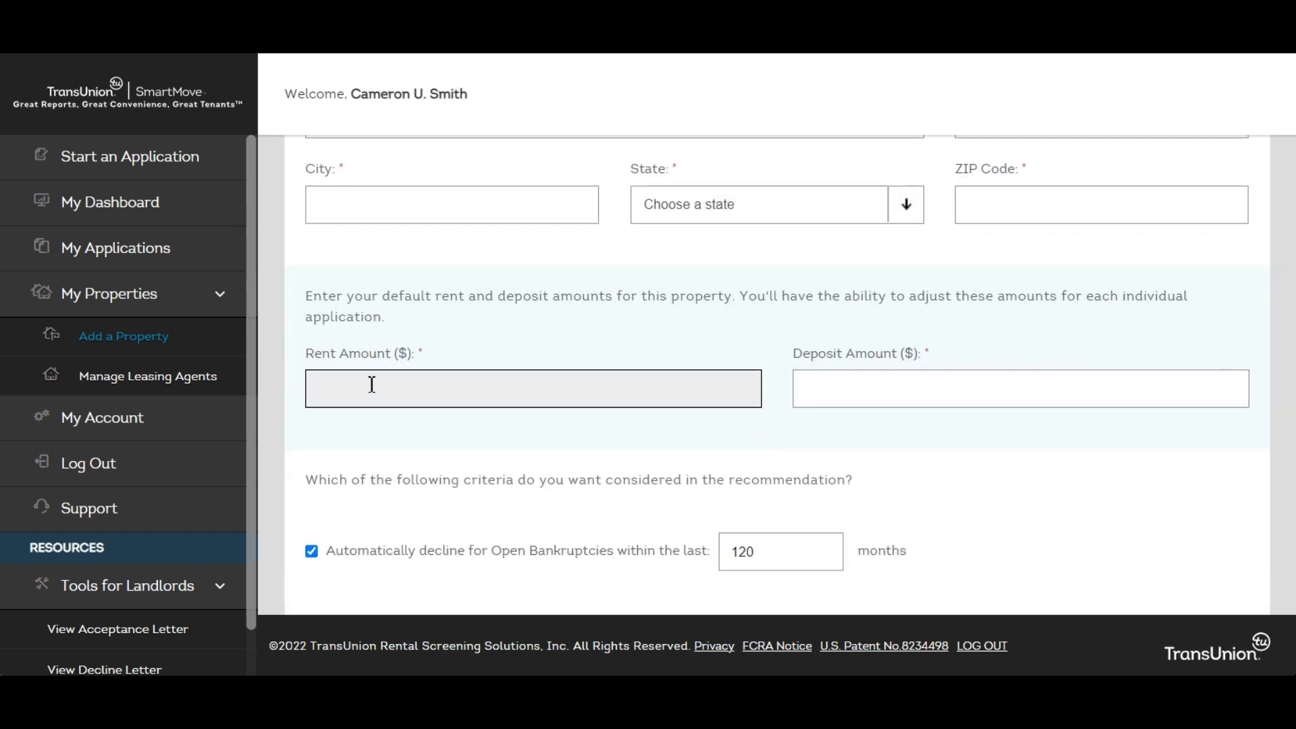
pyautogui.scroll(-2, 905, 428)
pyautogui.scroll(-2, 743, 422)
pyautogui.scroll(2, 547, 452)
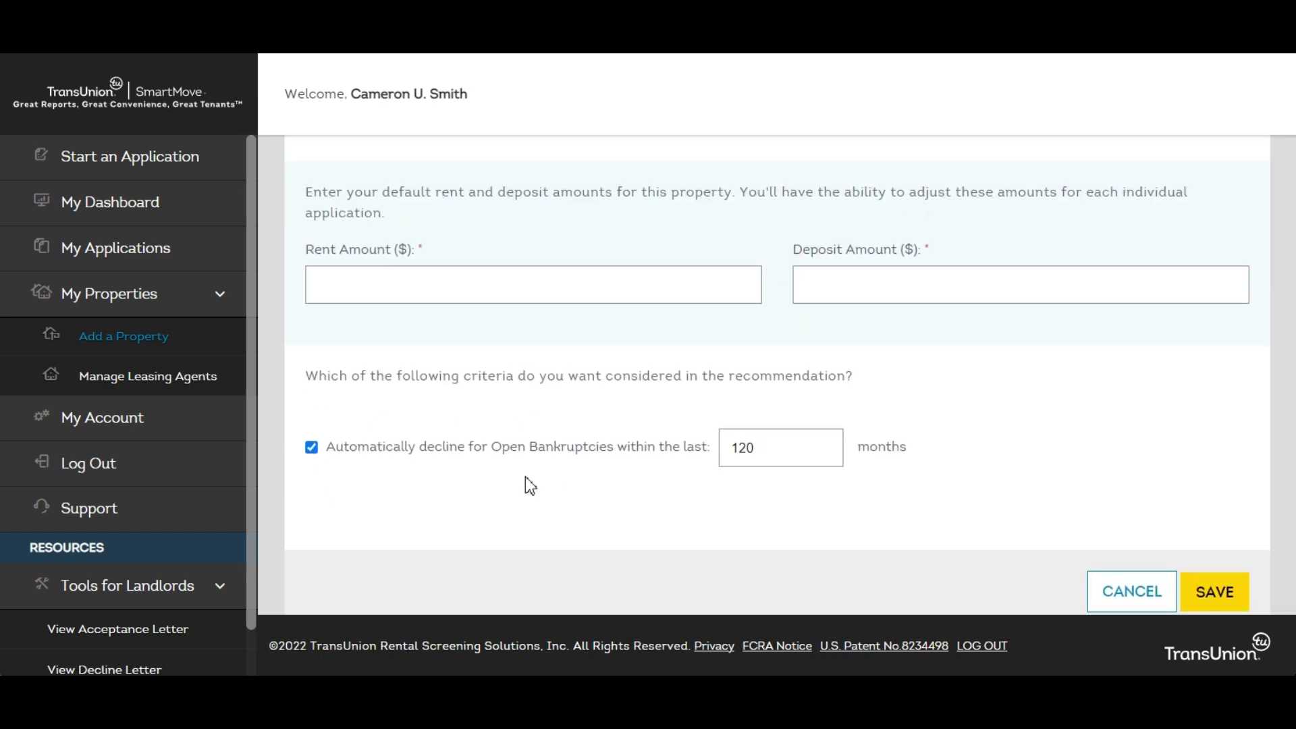
pyautogui.scroll(-1, 397, 510)
pyautogui.scroll(-1, 397, 512)
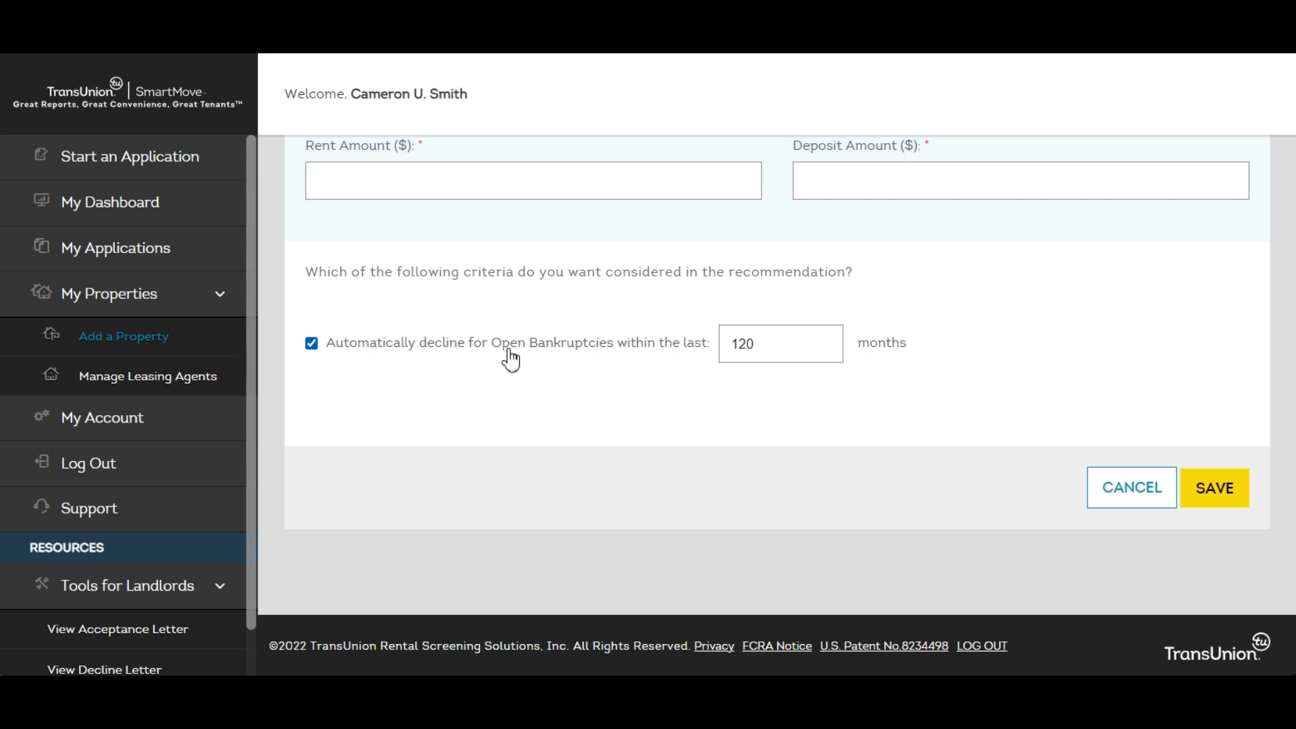
pyautogui.click(733, 341)
# Start a new application and put focus in the Applicant email field, dismissing saved suggestions
pyautogui.click(123, 167)
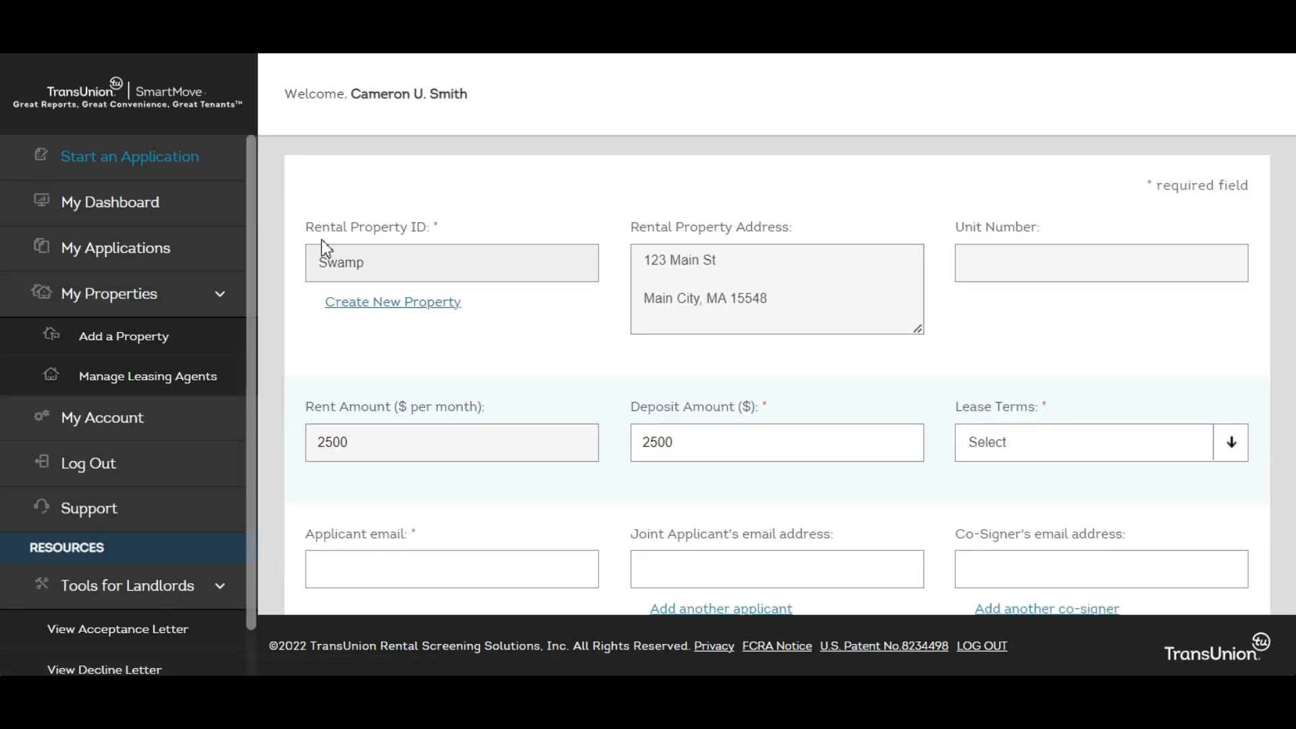
pyautogui.scroll(-3, 427, 264)
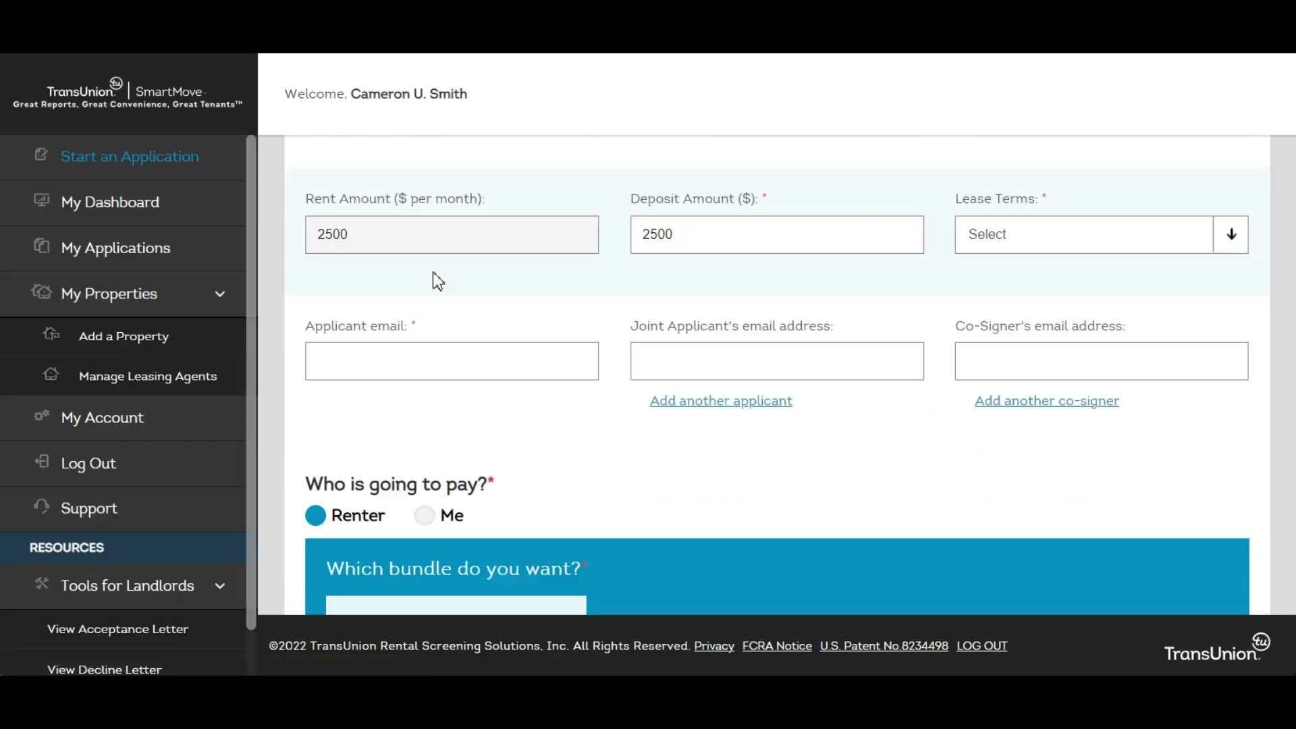
pyautogui.click(363, 358)
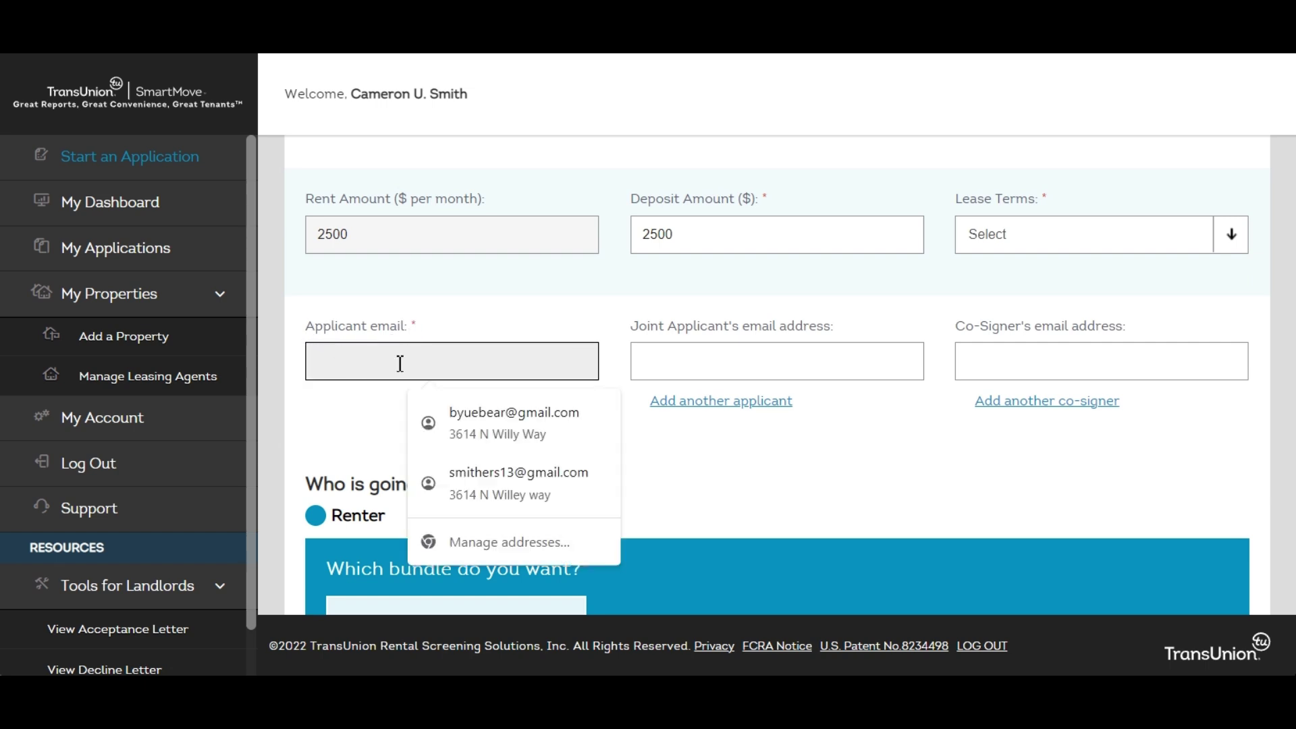
pyautogui.click(389, 427)
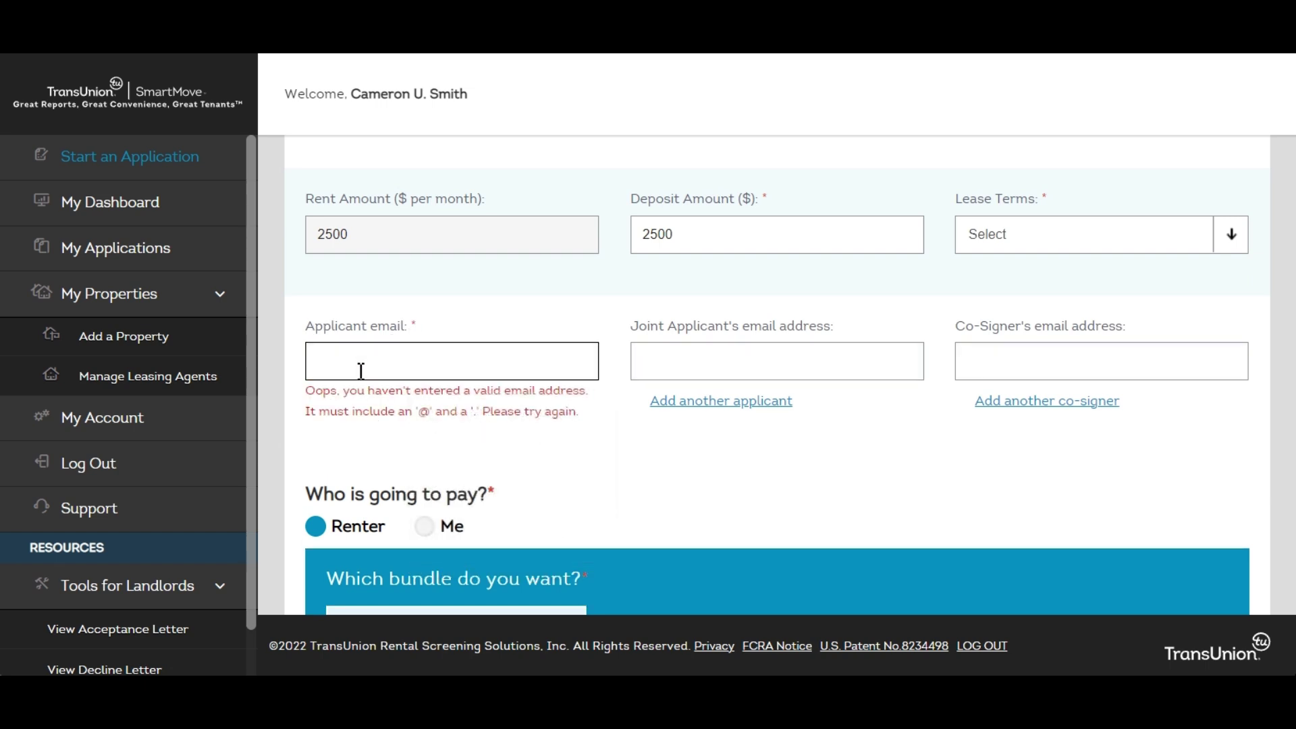
pyautogui.click(368, 355)
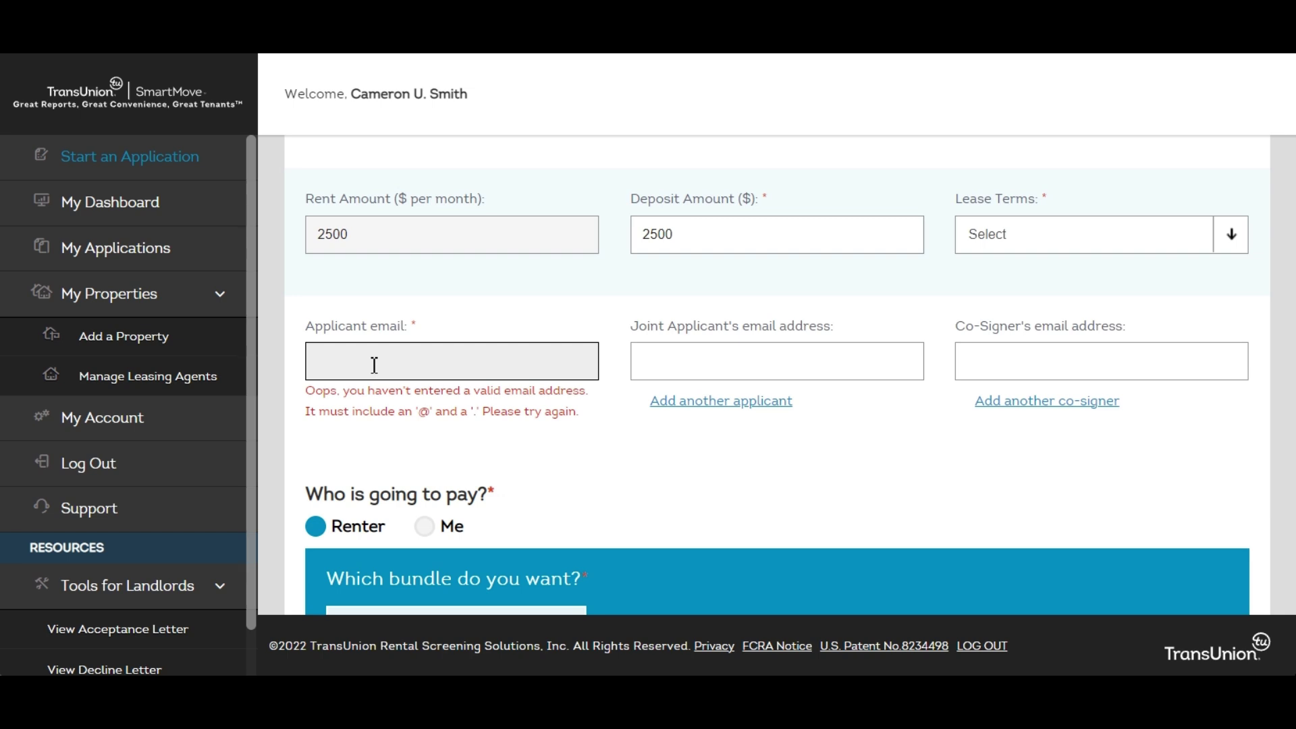
# Scroll down the application form to the SmartCheck Premium bundle
pyautogui.scroll(-5, 408, 310)
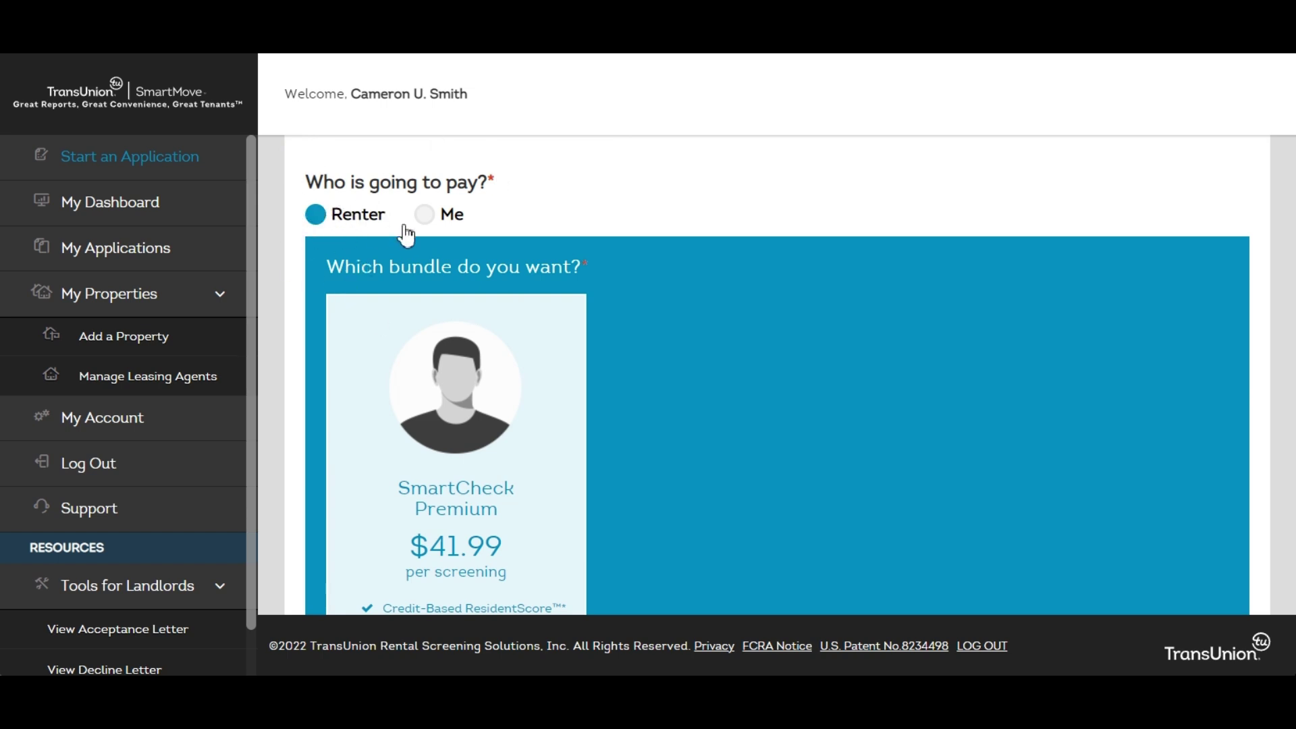
pyautogui.scroll(-3, 510, 232)
pyautogui.scroll(1, 681, 254)
pyautogui.scroll(-1, 683, 256)
pyautogui.scroll(1, 689, 261)
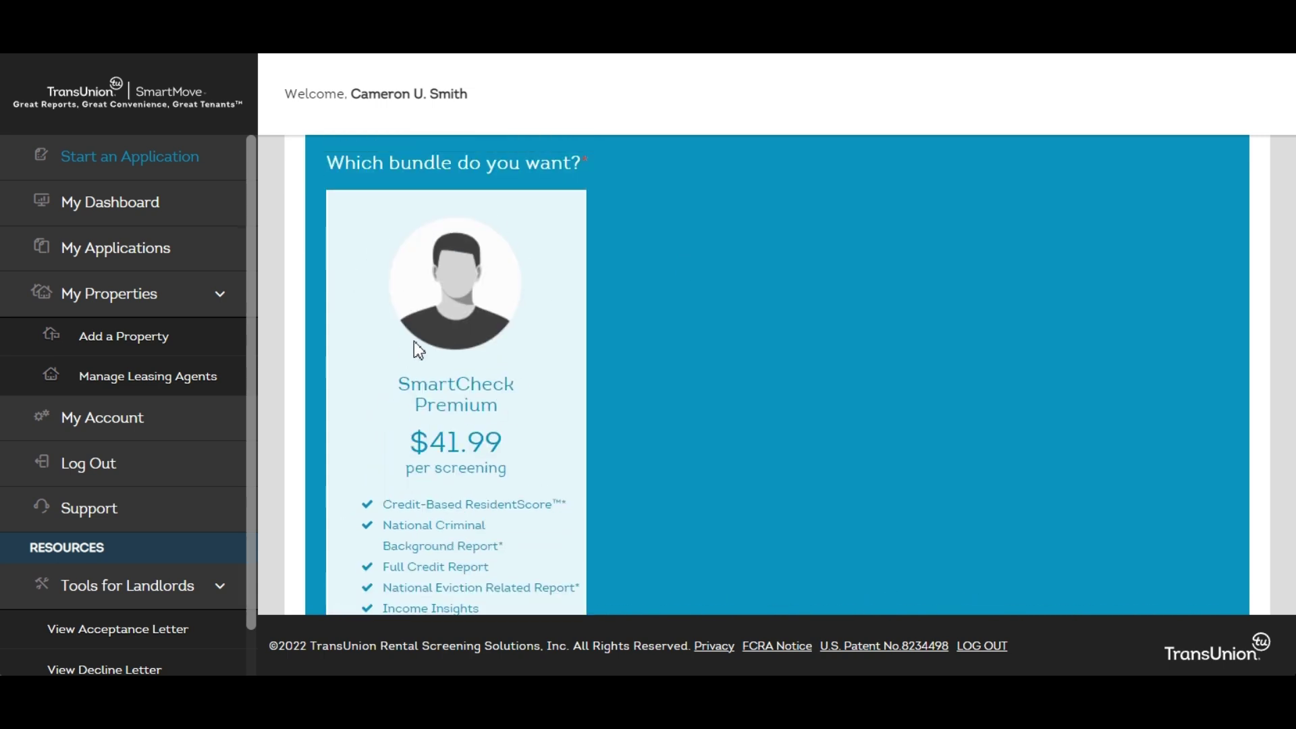
pyautogui.scroll(-2, 451, 349)
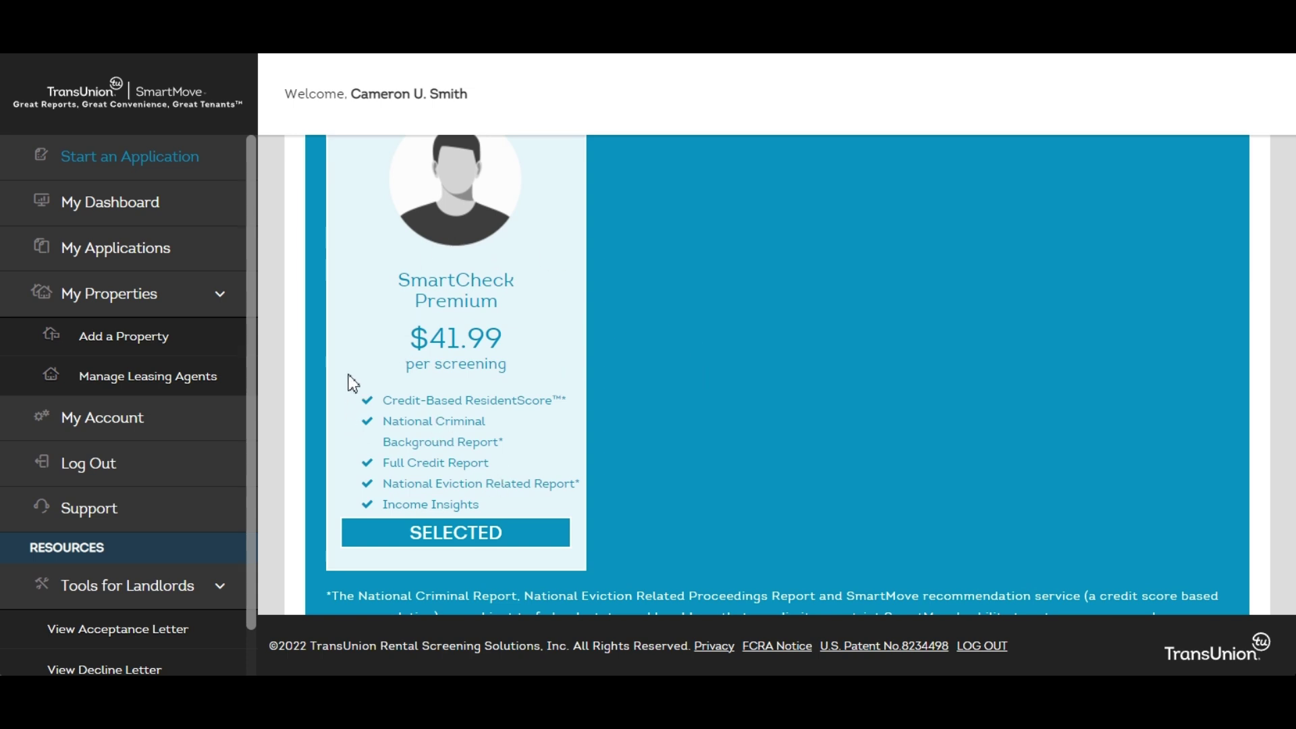
pyautogui.scroll(1, 384, 399)
pyautogui.scroll(-1, 388, 389)
pyautogui.scroll(-1, 445, 385)
pyautogui.scroll(-4, 486, 387)
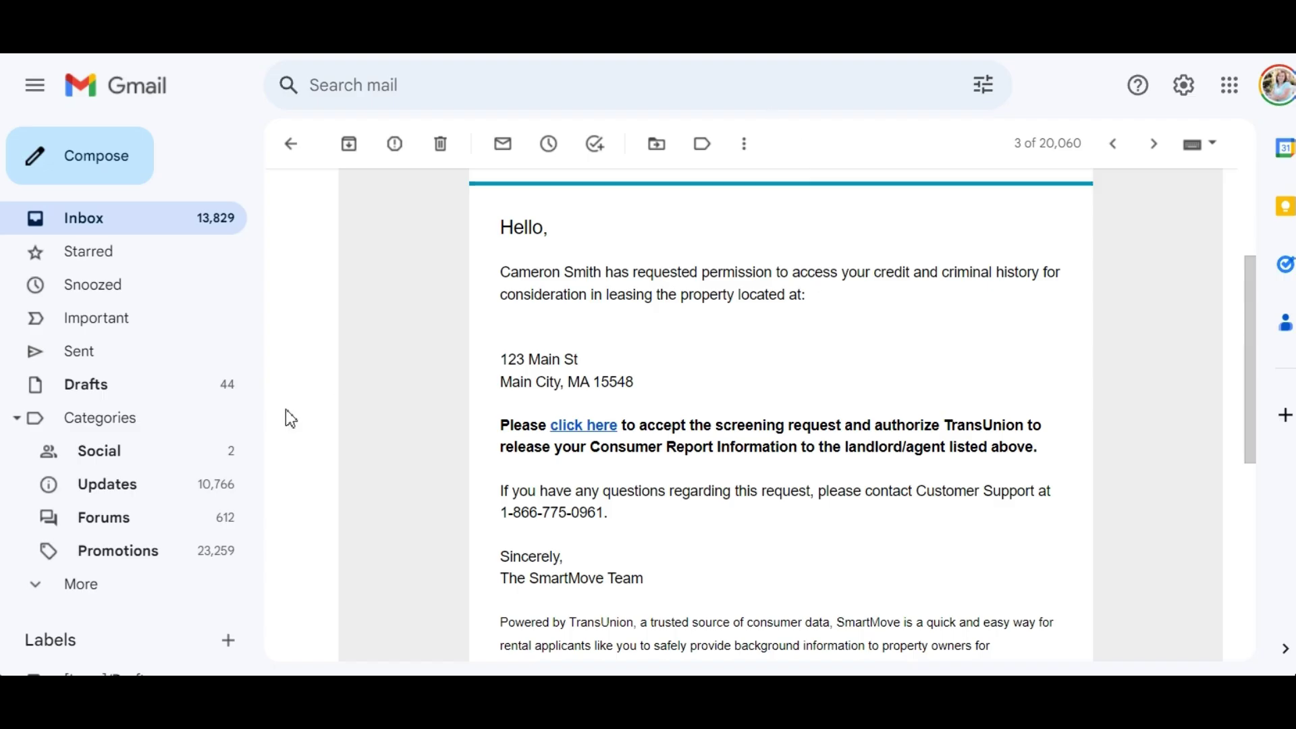
# Follow the screening request link and scroll the Personal Information form to Income Information and NEXT
pyautogui.click(594, 439)
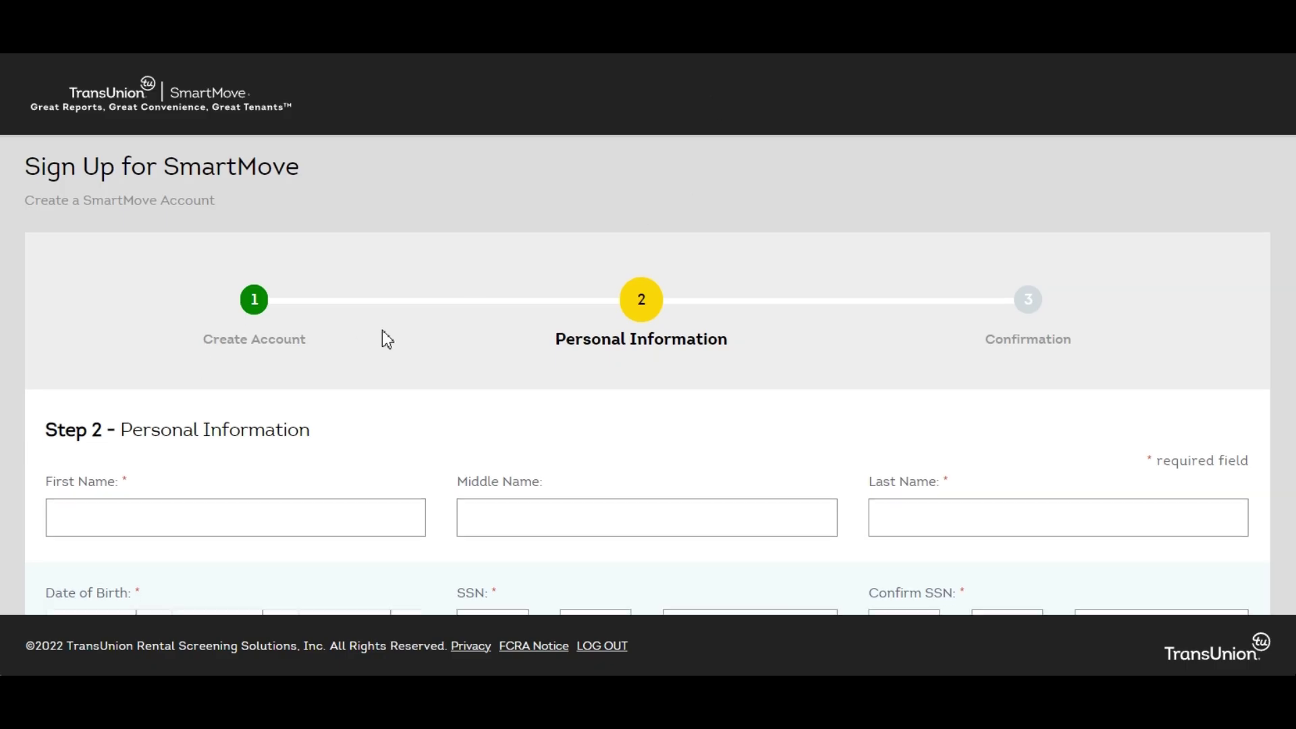
pyautogui.scroll(-2, 382, 330)
pyautogui.scroll(-2, 313, 297)
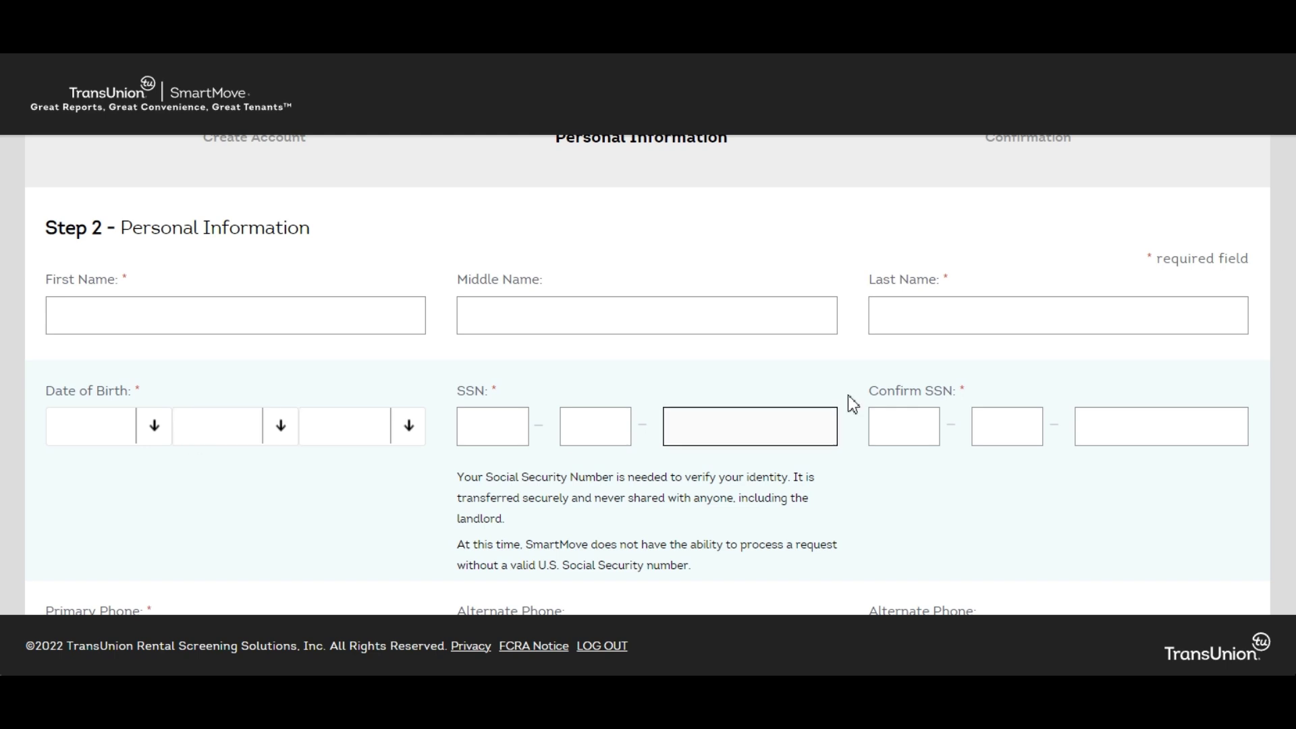
pyautogui.scroll(-4, 932, 368)
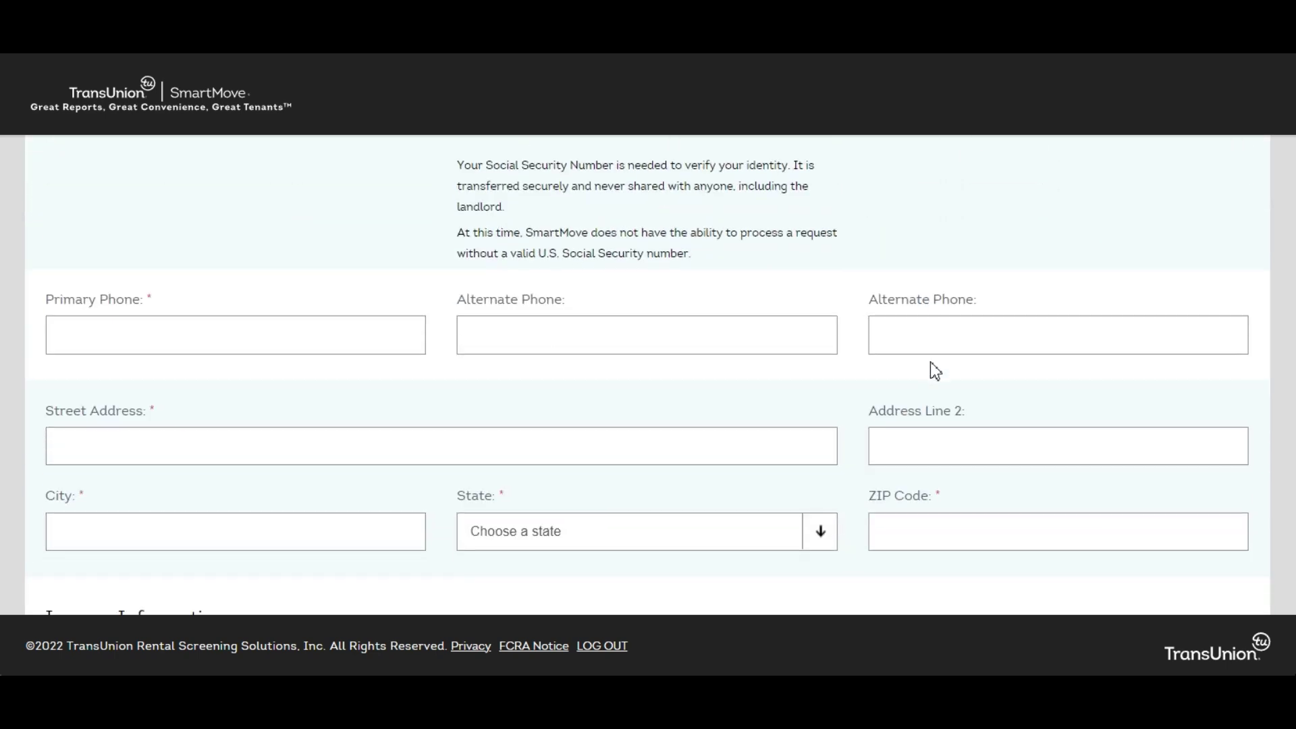
pyautogui.scroll(-2, 932, 341)
pyautogui.scroll(-3, 501, 407)
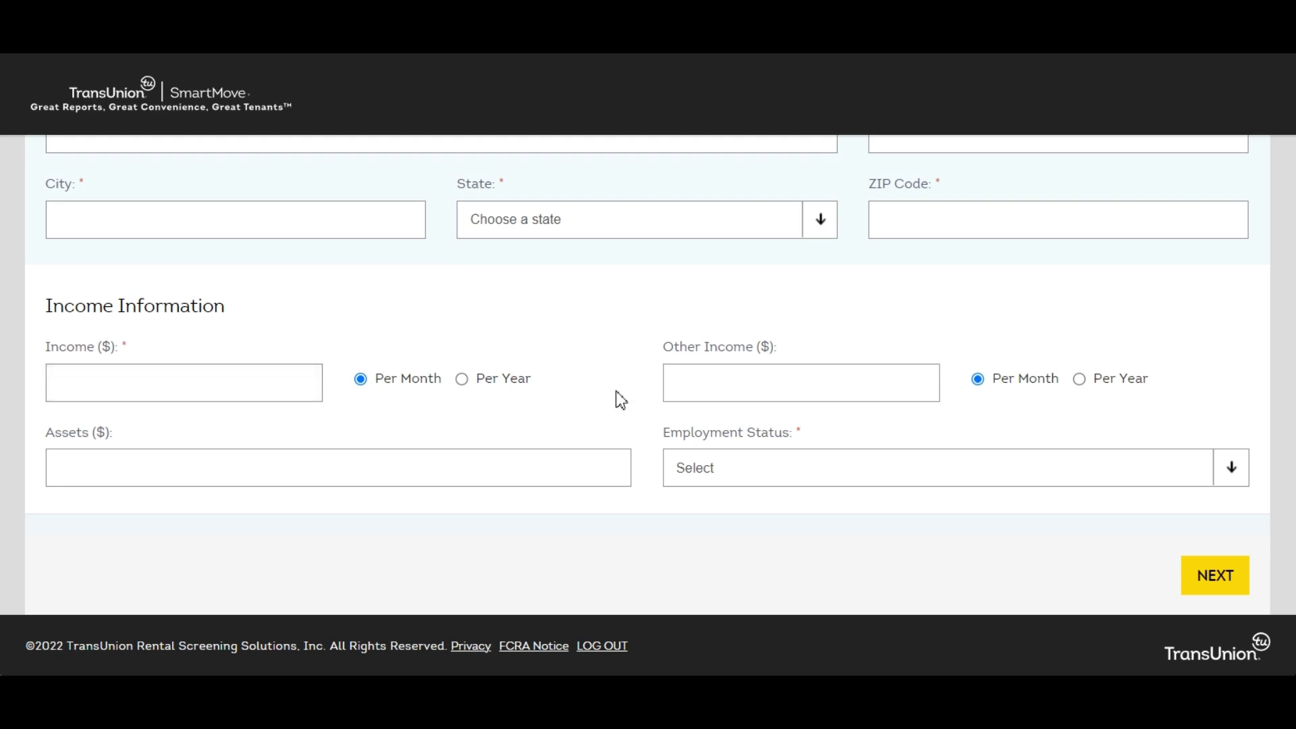
pyautogui.scroll(-2, 619, 400)
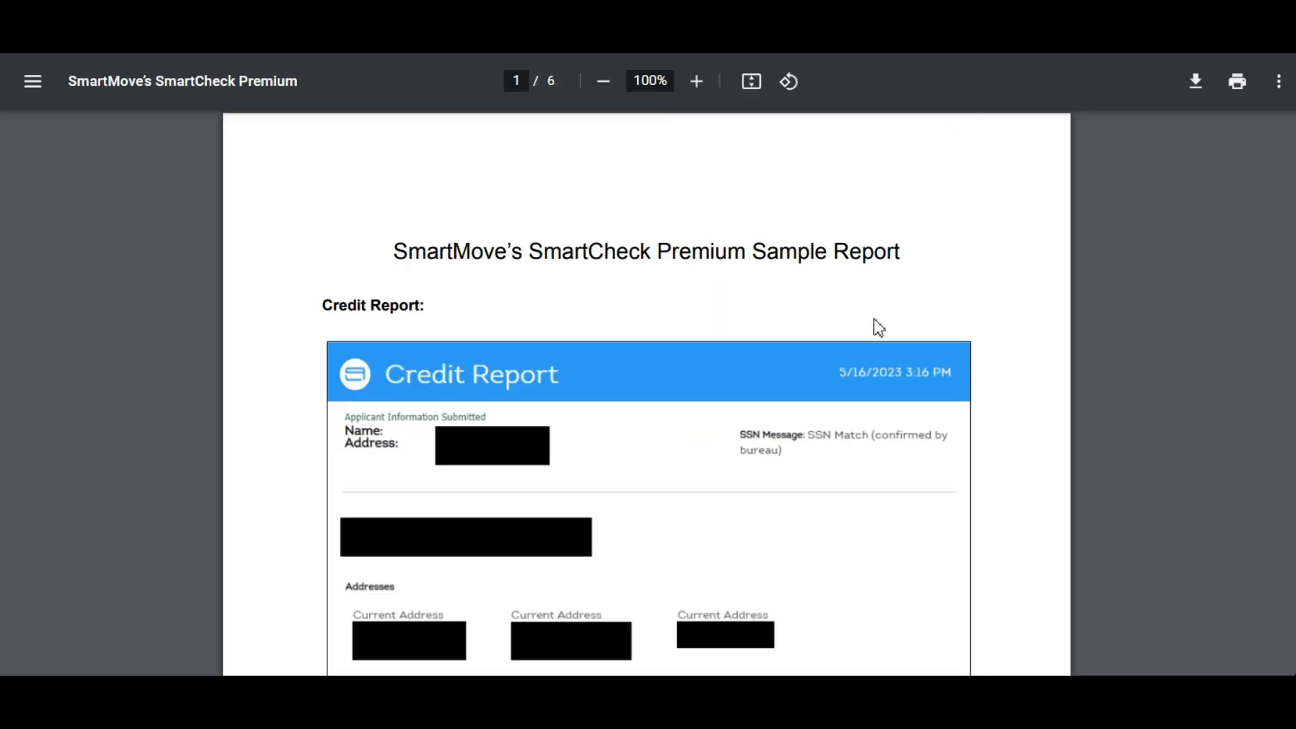
# Scroll page 1's Credit Report past SSN Match, Addresses and Employment to page 2's Profile Summary
pyautogui.scroll(-2, 878, 327)
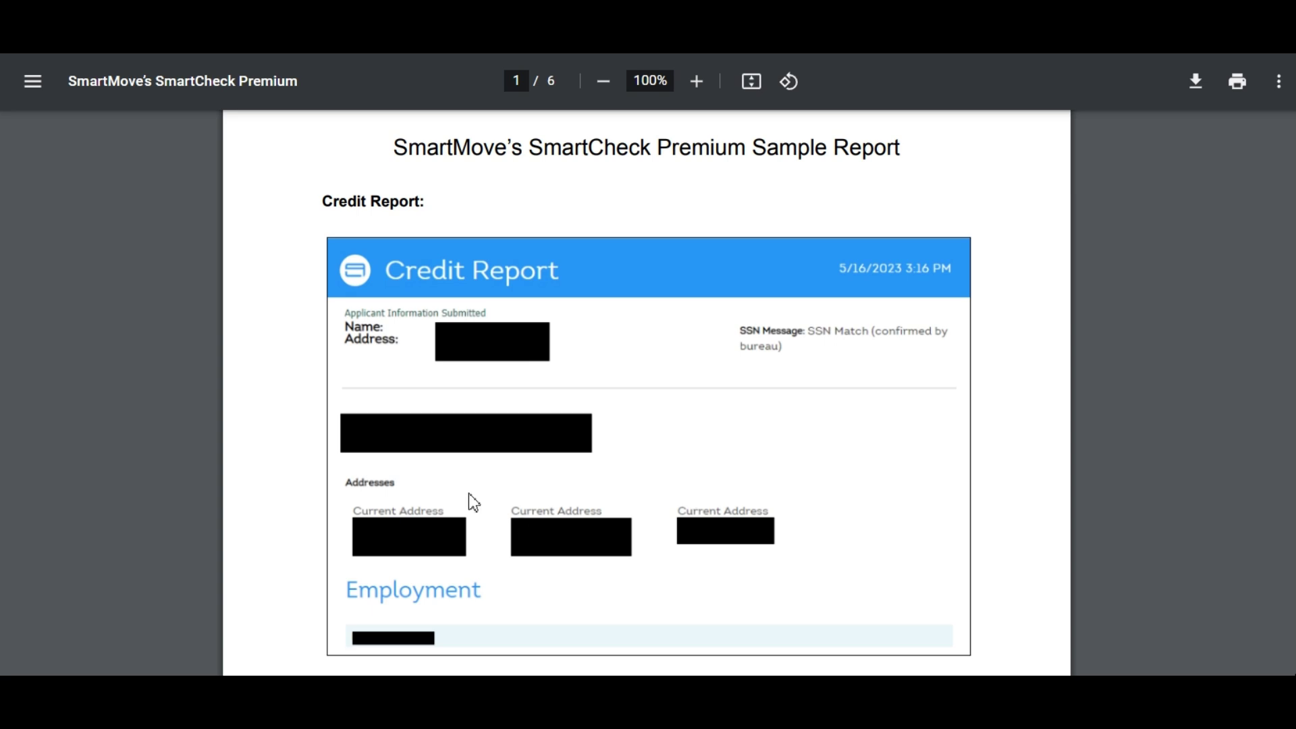
pyautogui.scroll(-1, 471, 483)
pyautogui.scroll(-1, 471, 479)
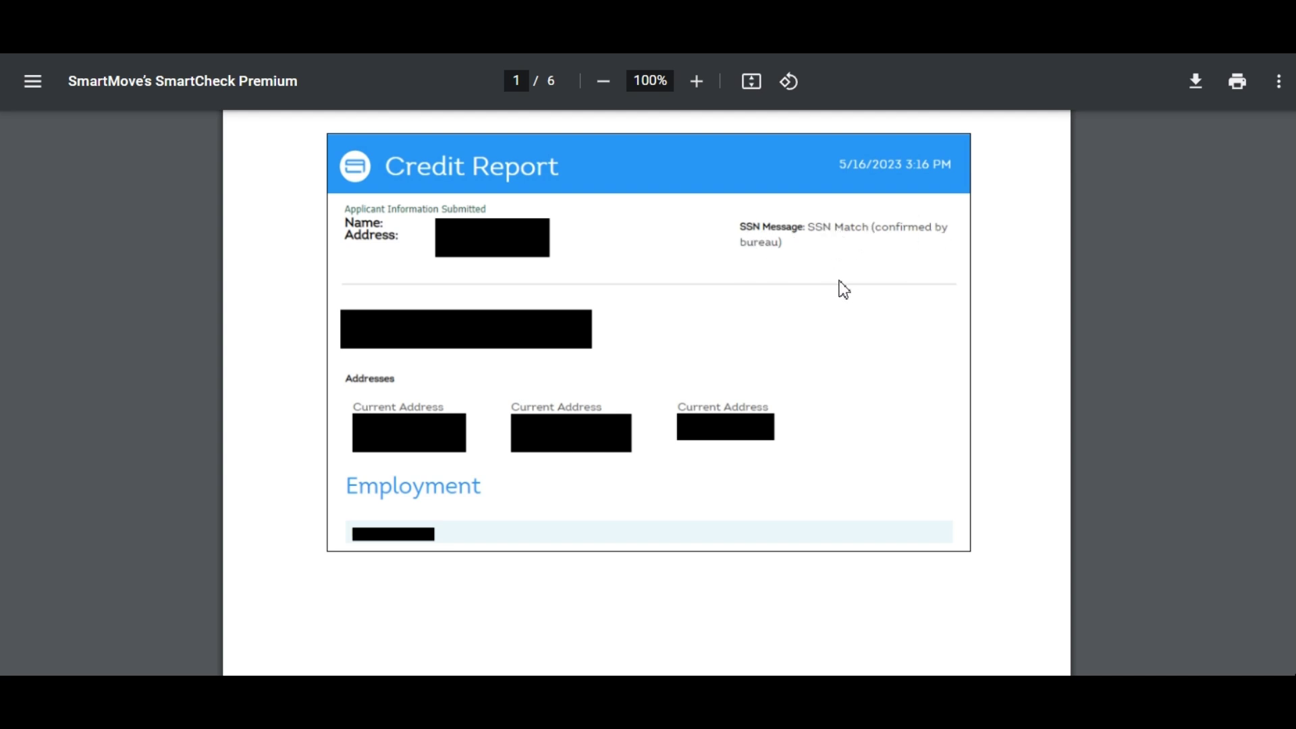
pyautogui.scroll(-2, 390, 355)
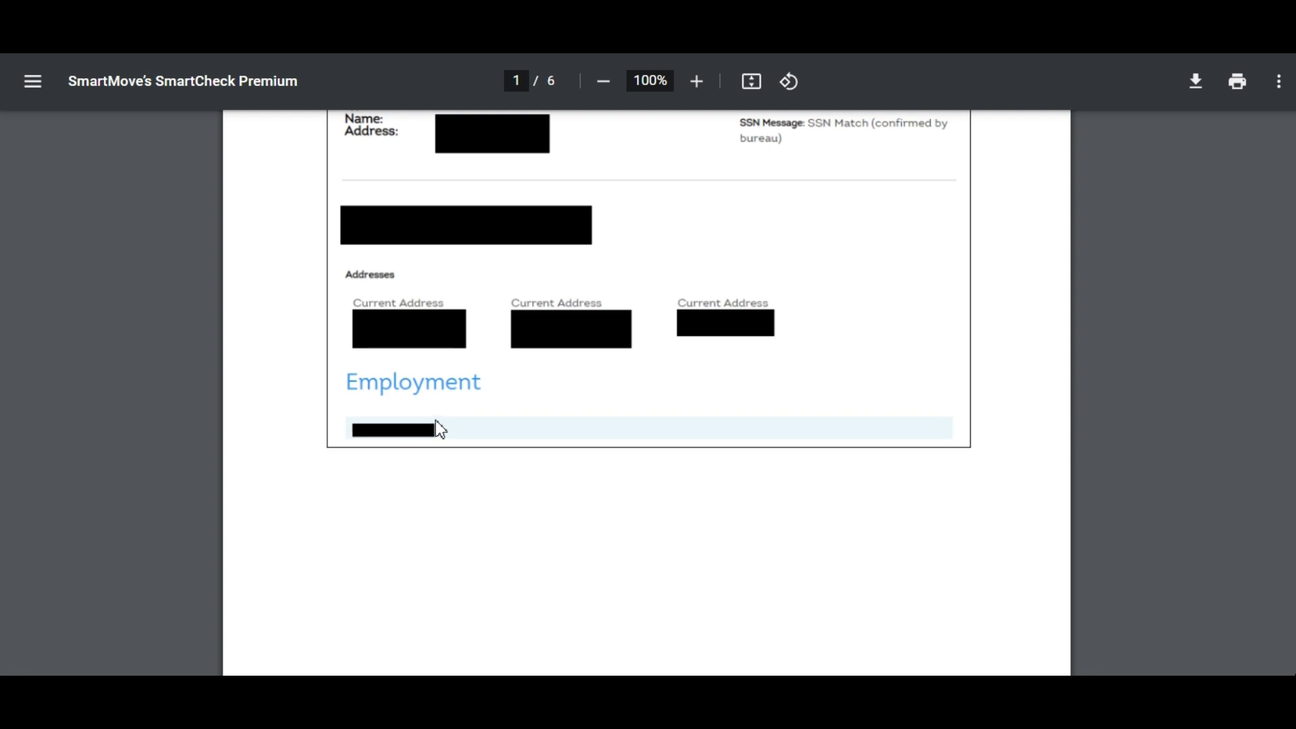
# Scroll page 2 from the record counts and 33-tradeline summary down to the ResidentScore of 791
pyautogui.scroll(-10, 439, 388)
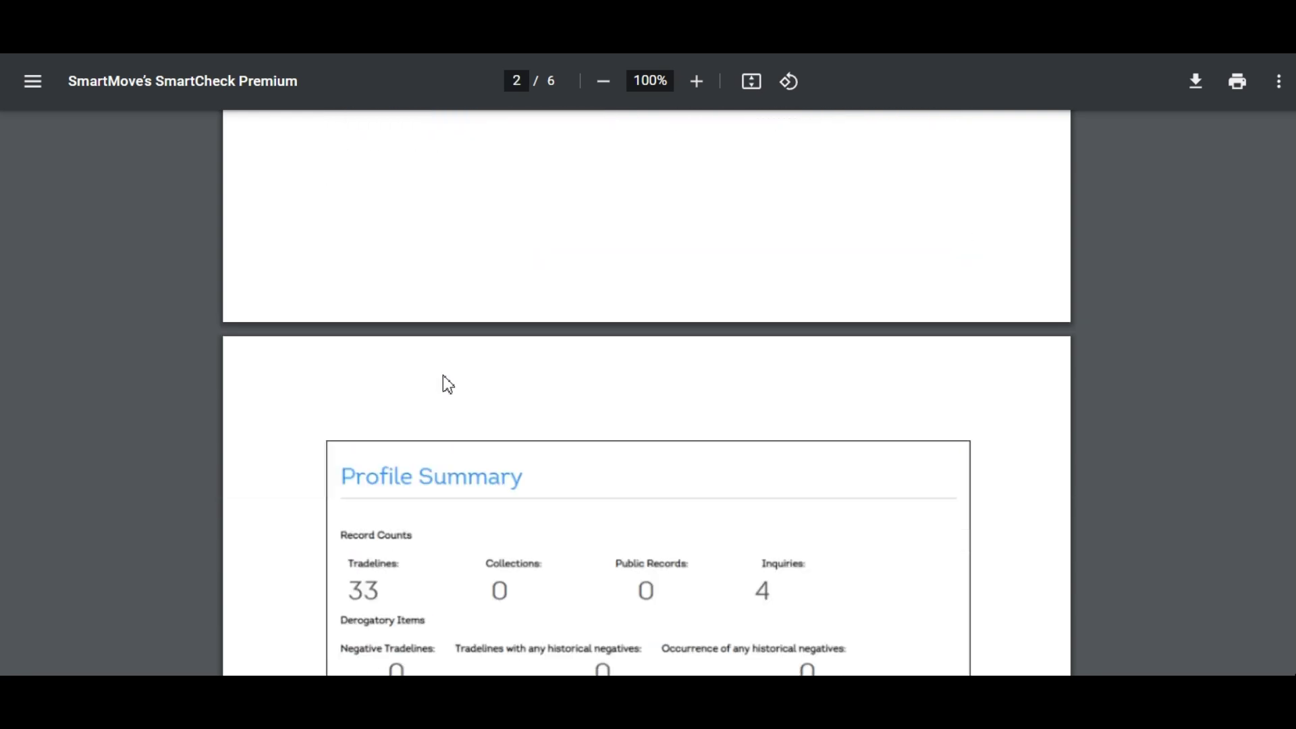
pyautogui.scroll(-2, 682, 382)
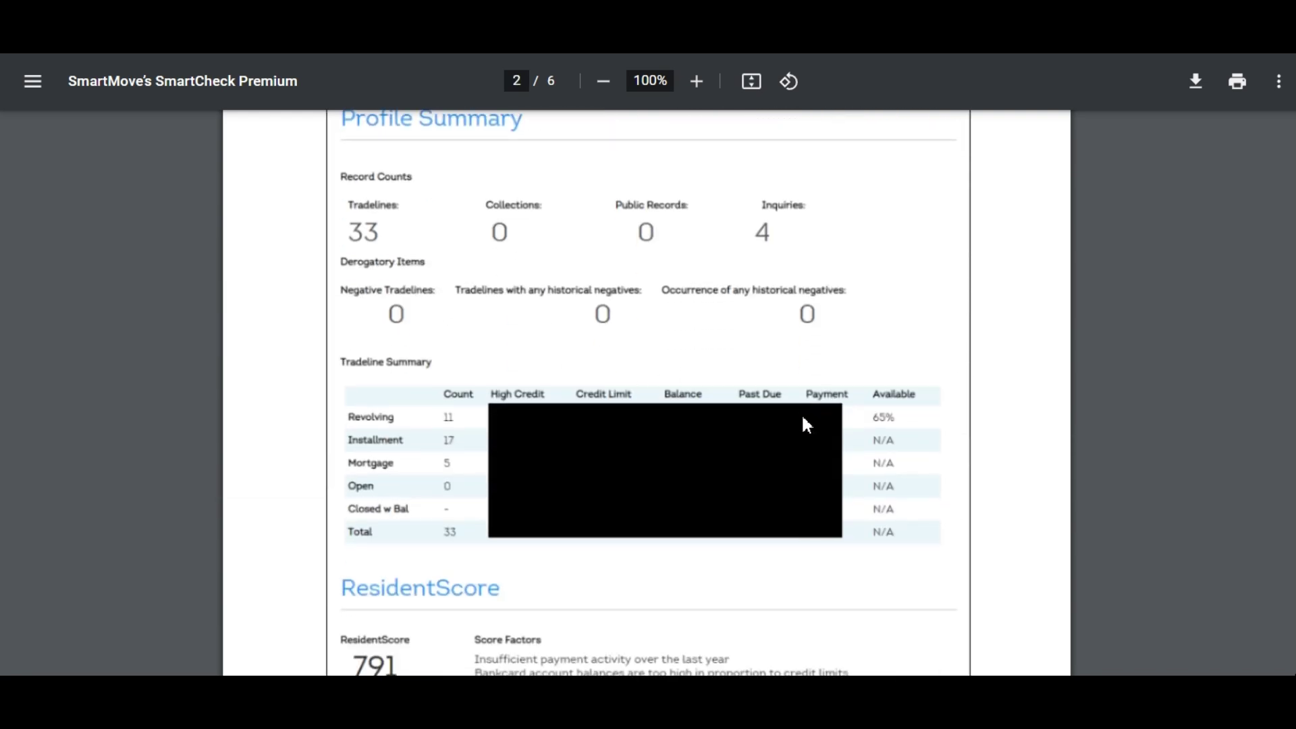
pyautogui.scroll(2, 628, 358)
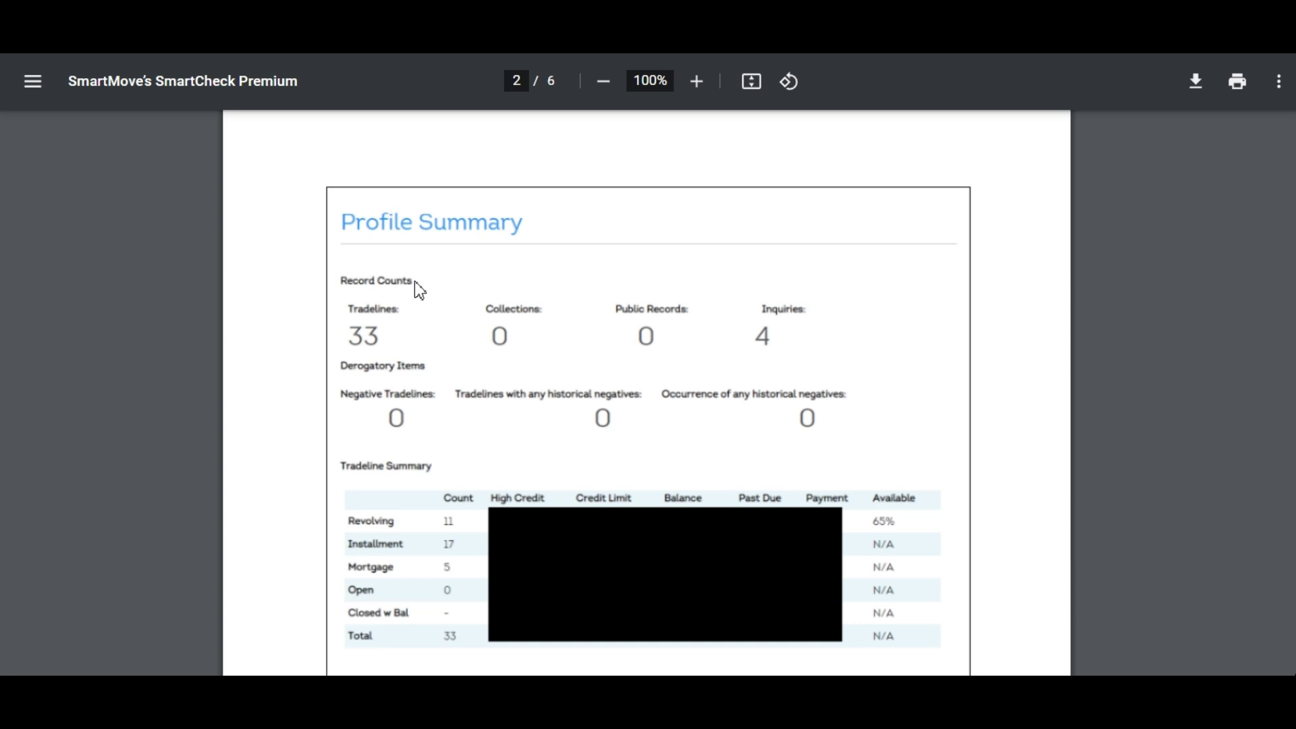
pyautogui.scroll(-2, 776, 317)
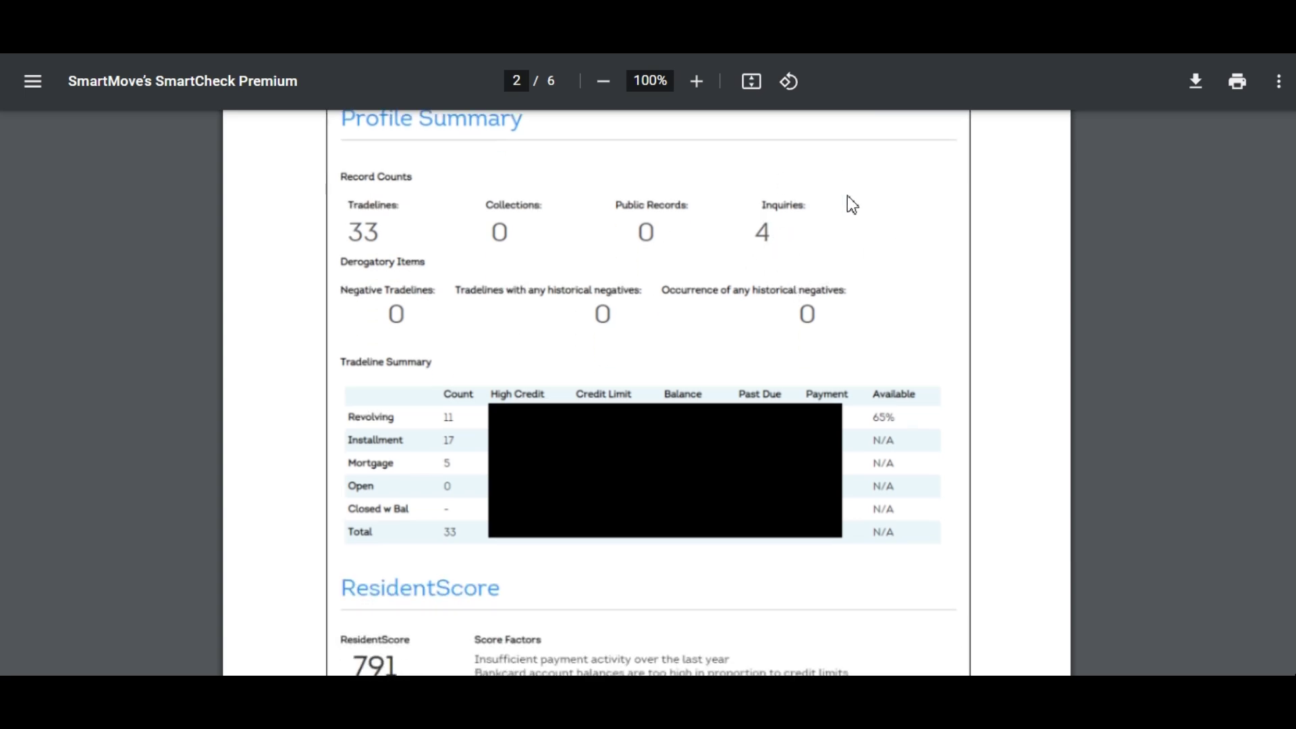
pyautogui.scroll(-2, 858, 203)
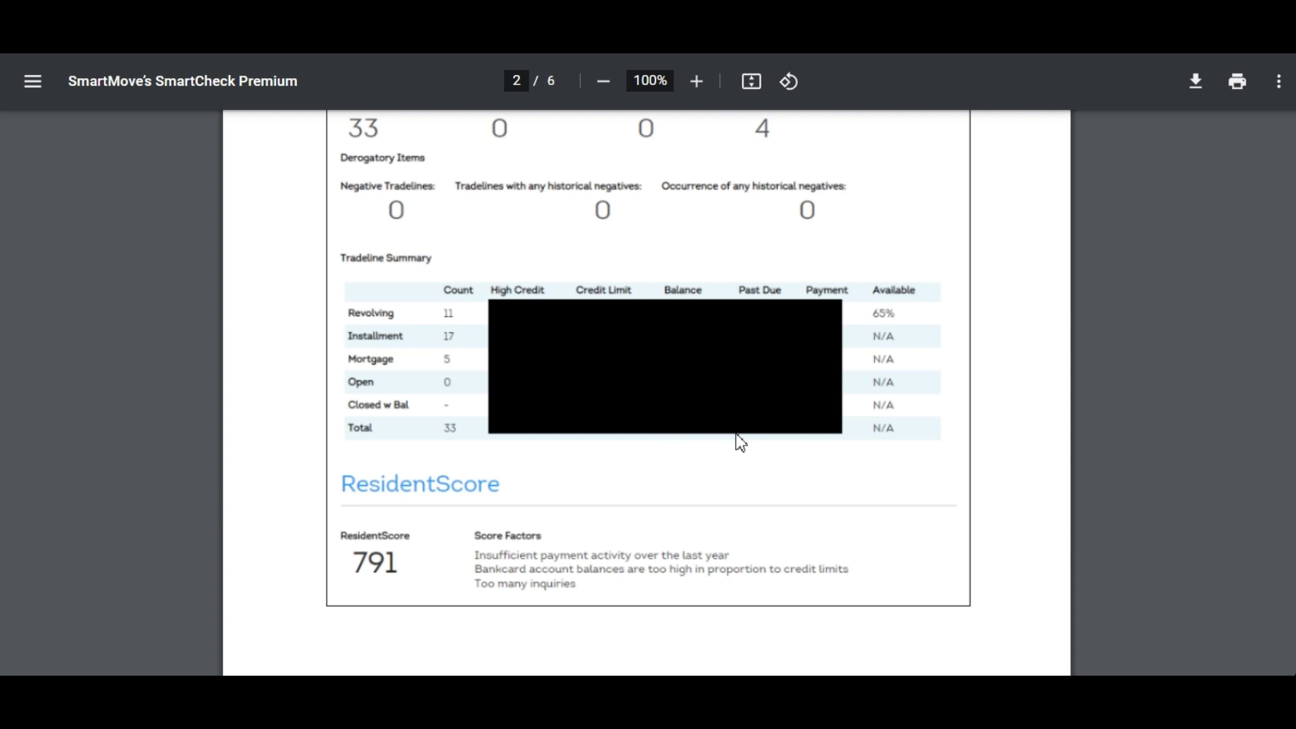
pyautogui.scroll(-2, 702, 444)
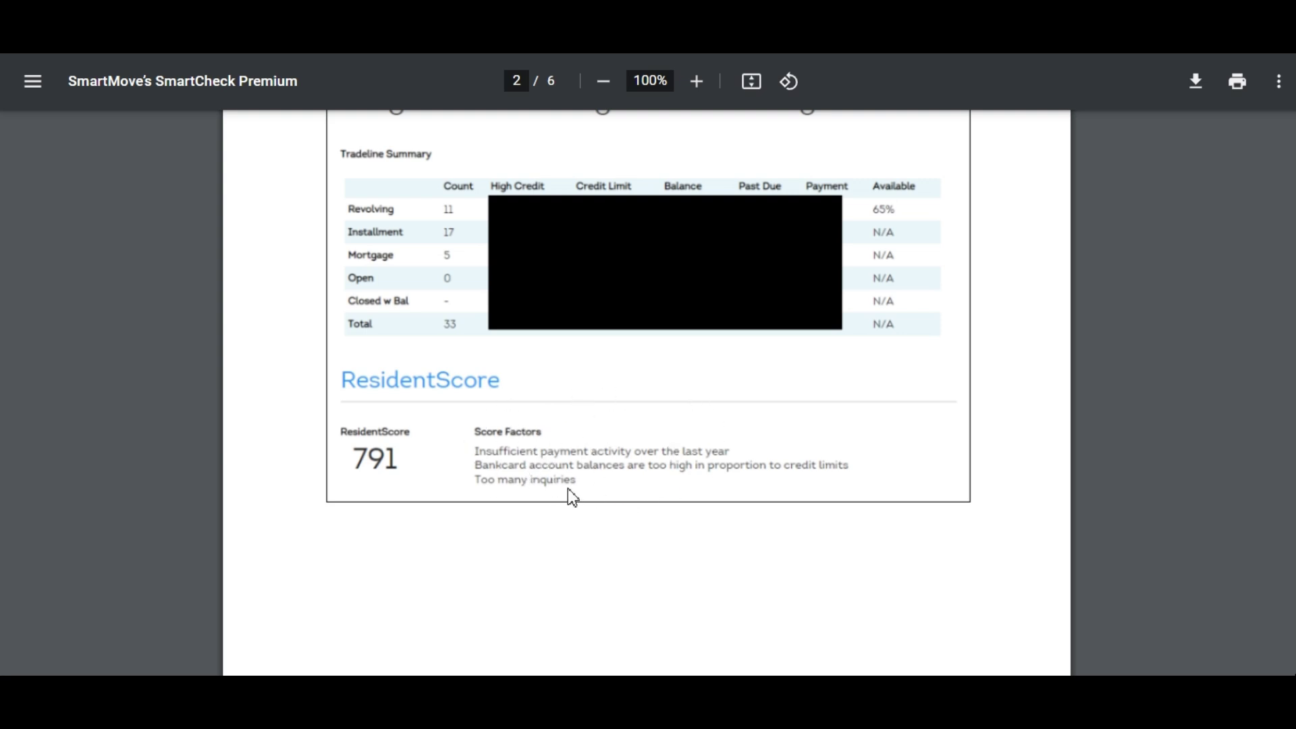
# Scroll through pages 3–5: JPMCB CARD payment history, criminal report, and eviction report with No Records Available
pyautogui.scroll(-10, 568, 488)
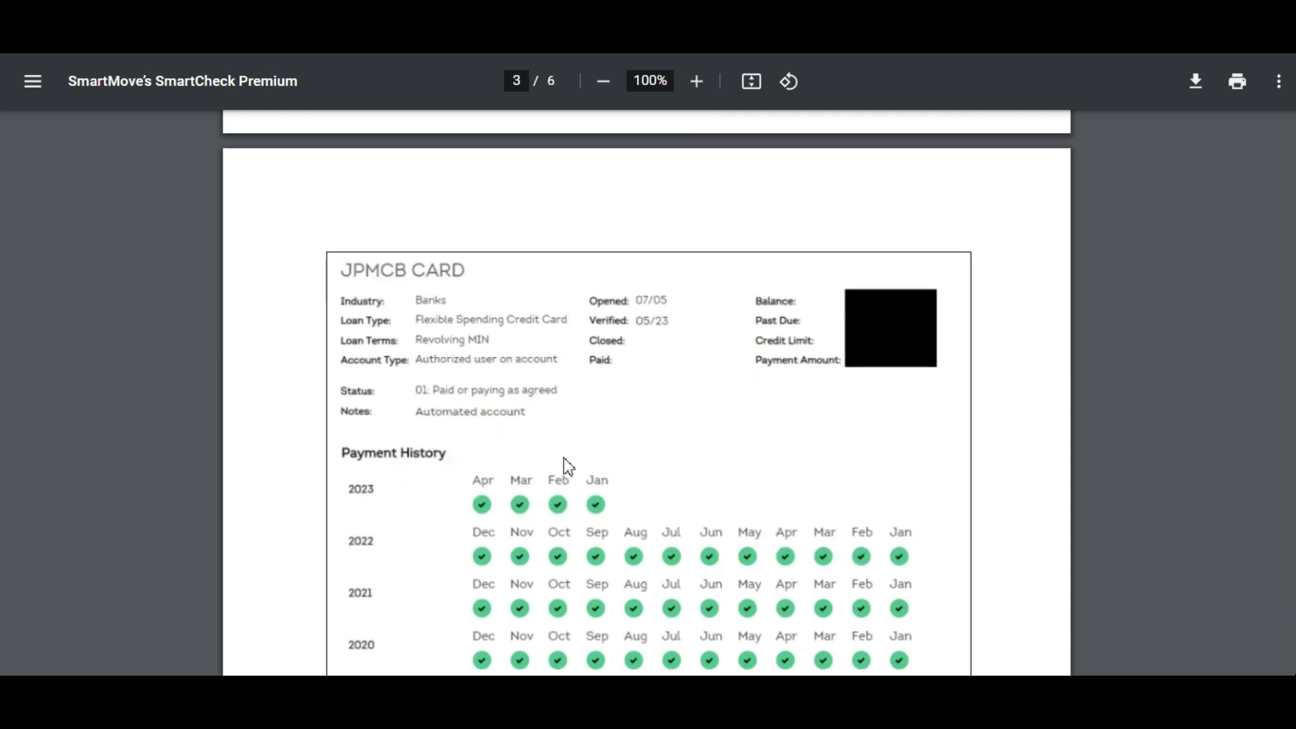
pyautogui.scroll(-2, 568, 466)
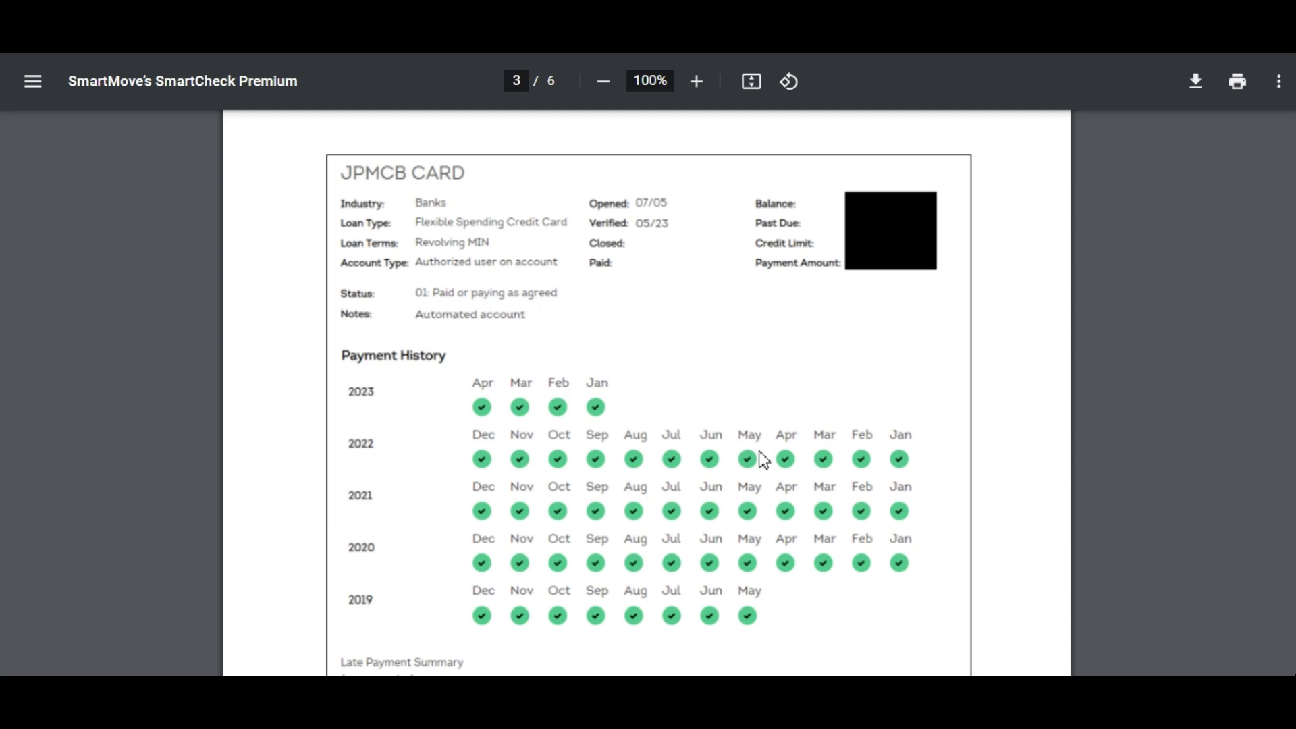
pyautogui.scroll(-2, 752, 419)
pyautogui.scroll(-12, 752, 419)
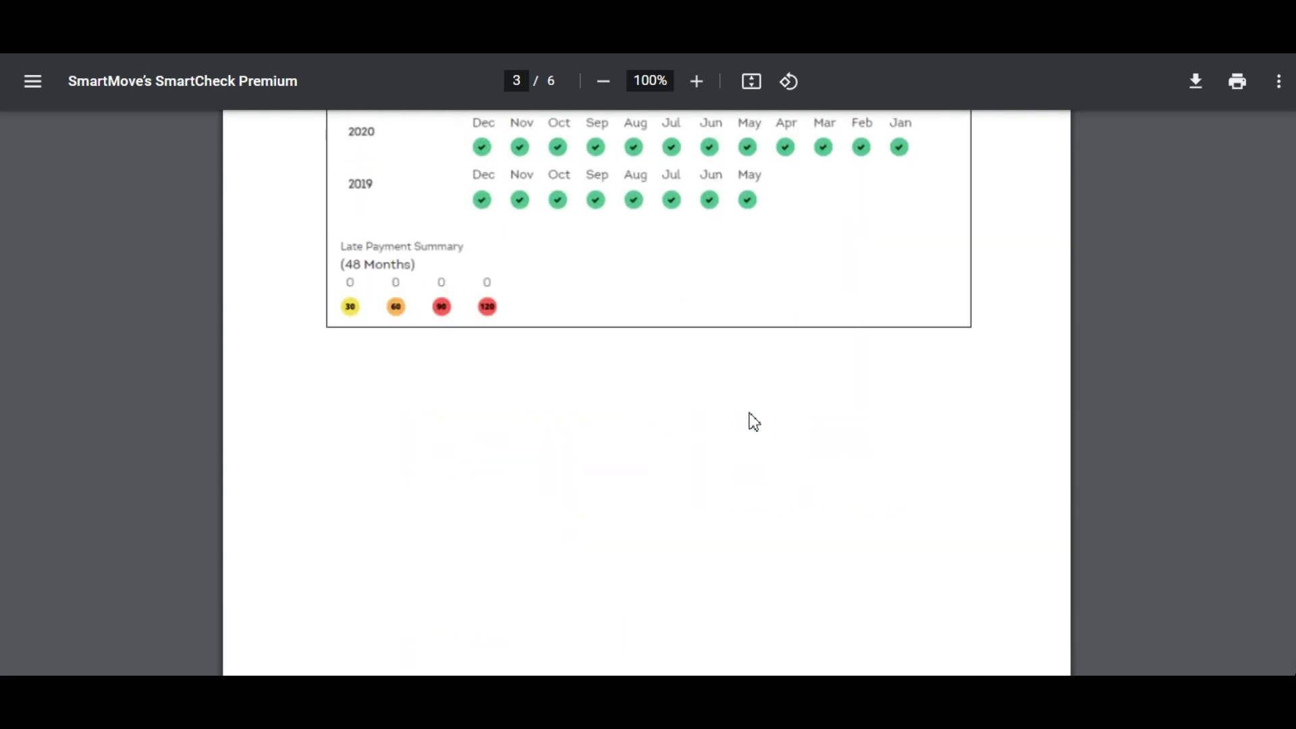
pyautogui.scroll(-2, 753, 427)
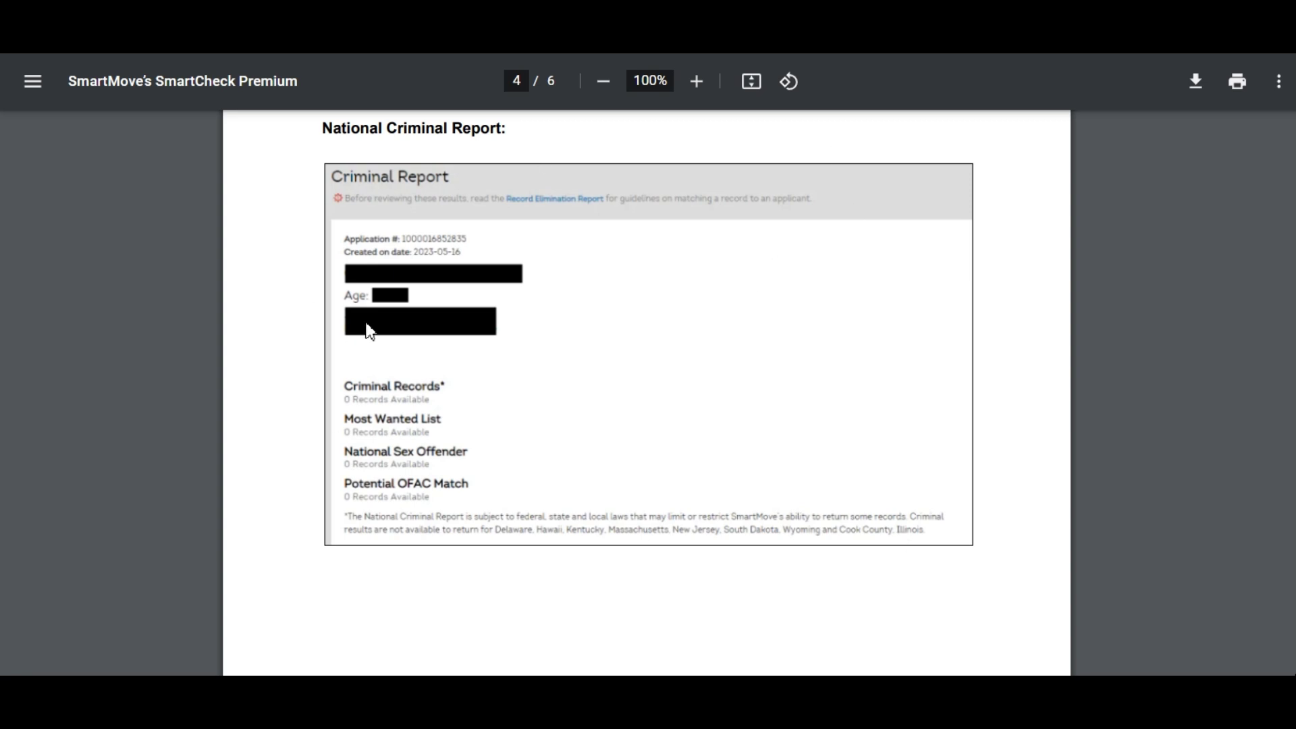
pyautogui.scroll(-2, 435, 333)
pyautogui.scroll(-10, 435, 333)
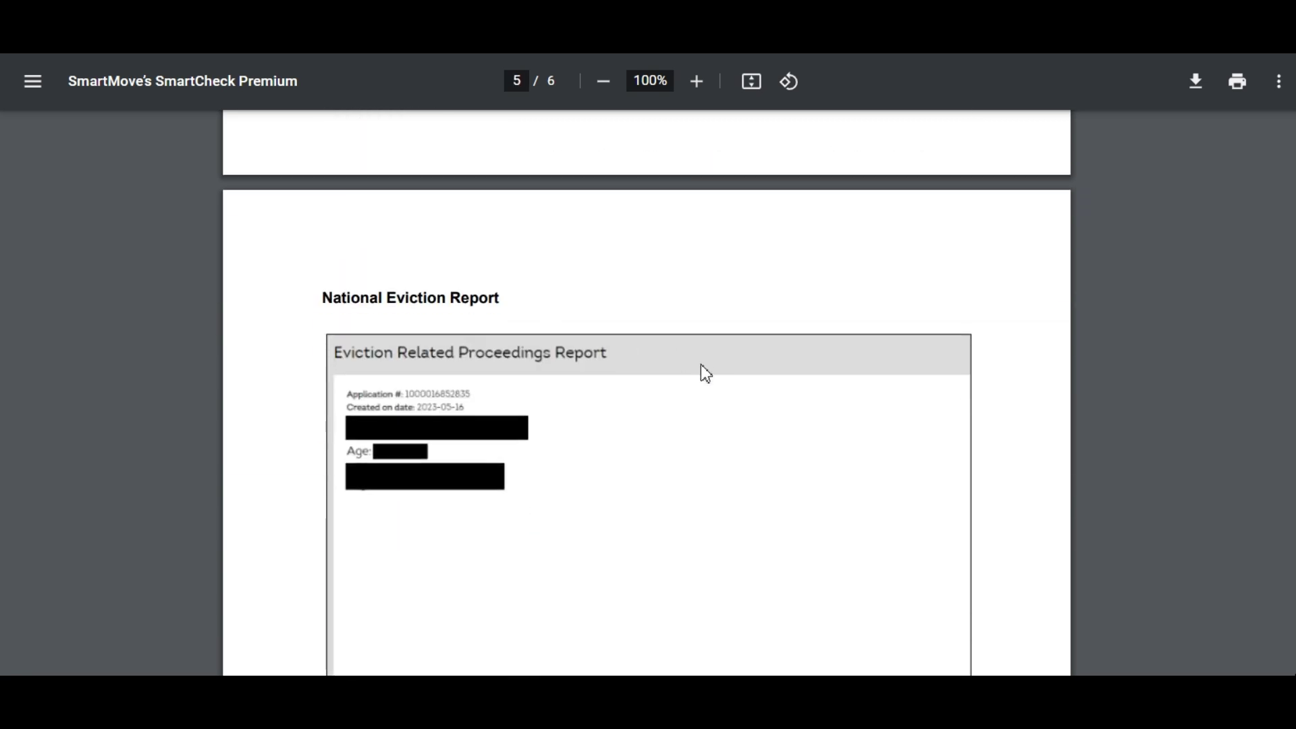
pyautogui.scroll(-2, 718, 374)
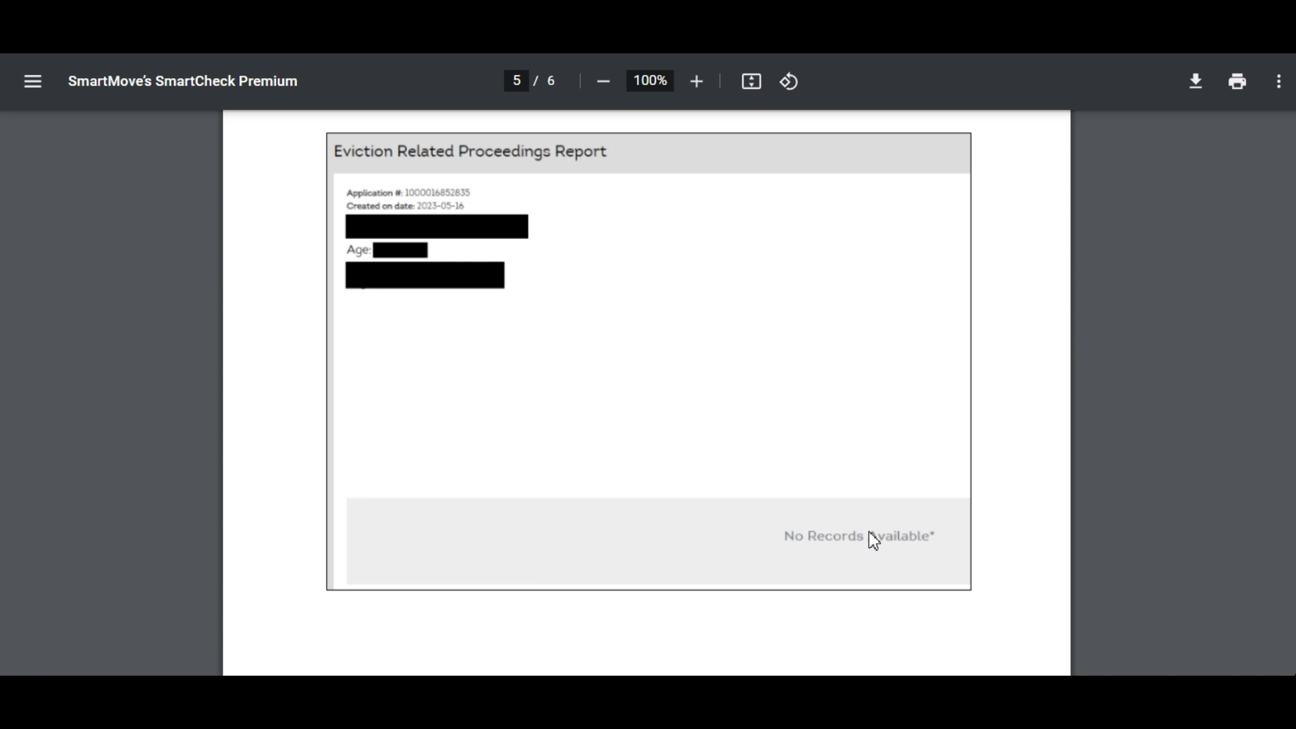
pyautogui.scroll(-12, 744, 429)
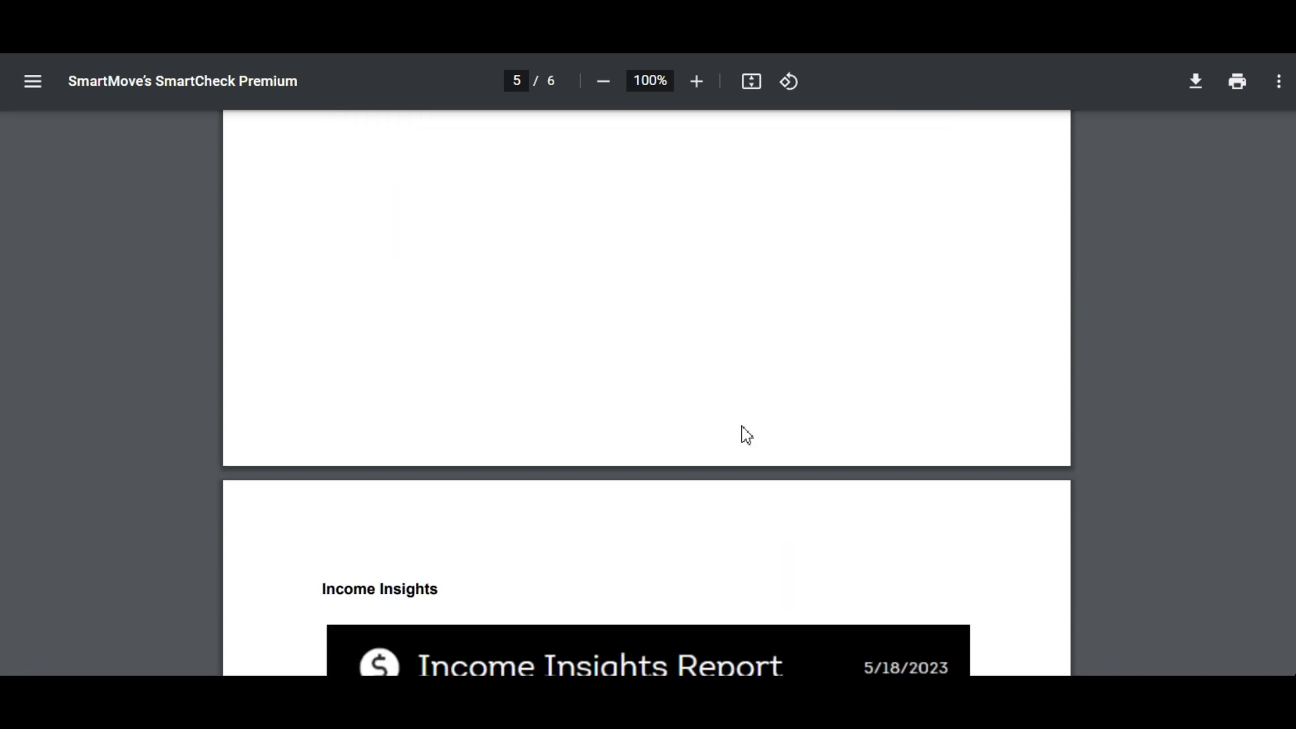
# Scroll to page 6 to show the Income Insights Report and its Estimated Income to Rent section
pyautogui.scroll(-4, 746, 432)
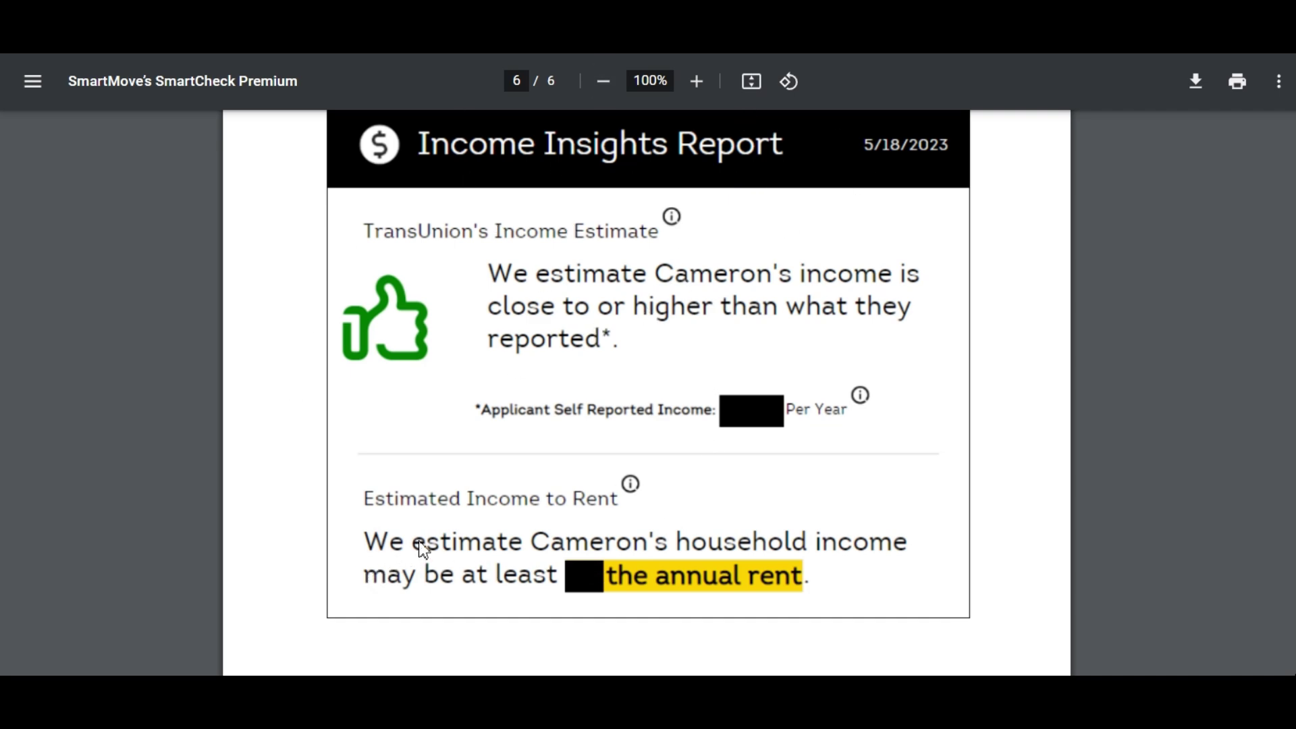
pyautogui.scroll(-3, 1056, 206)
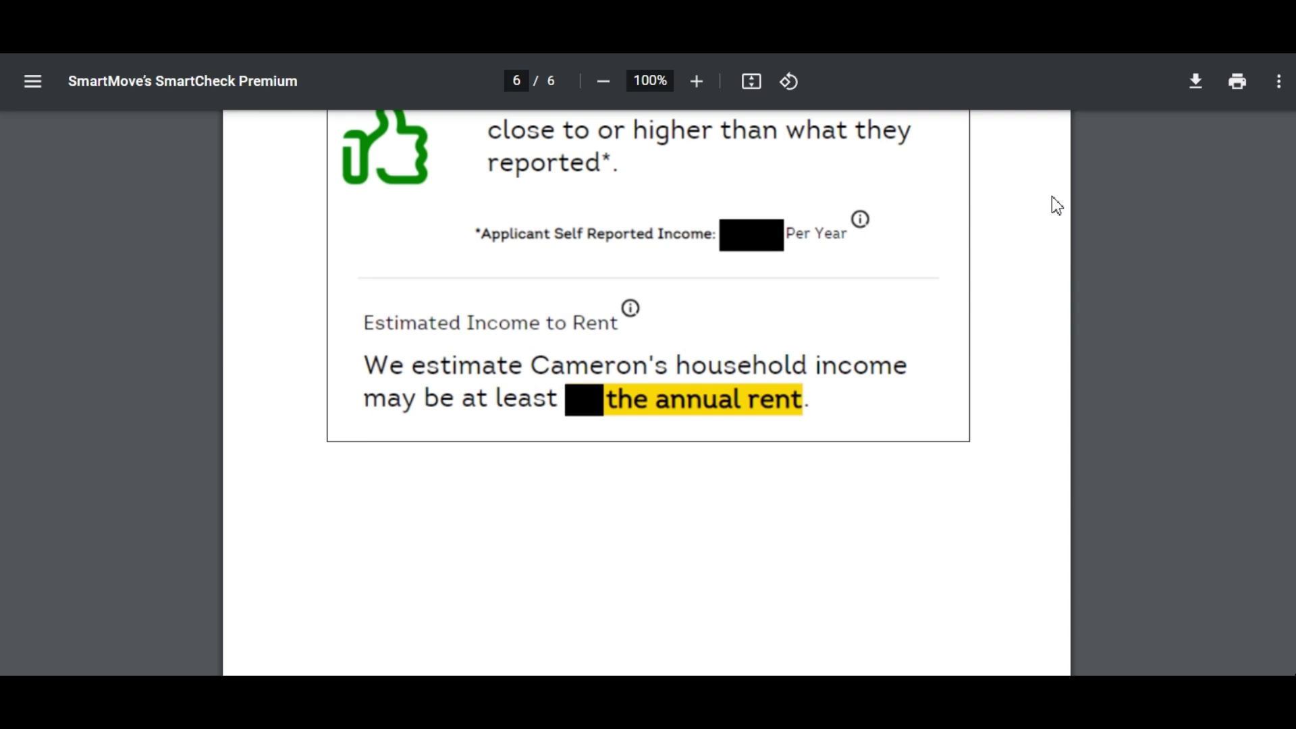